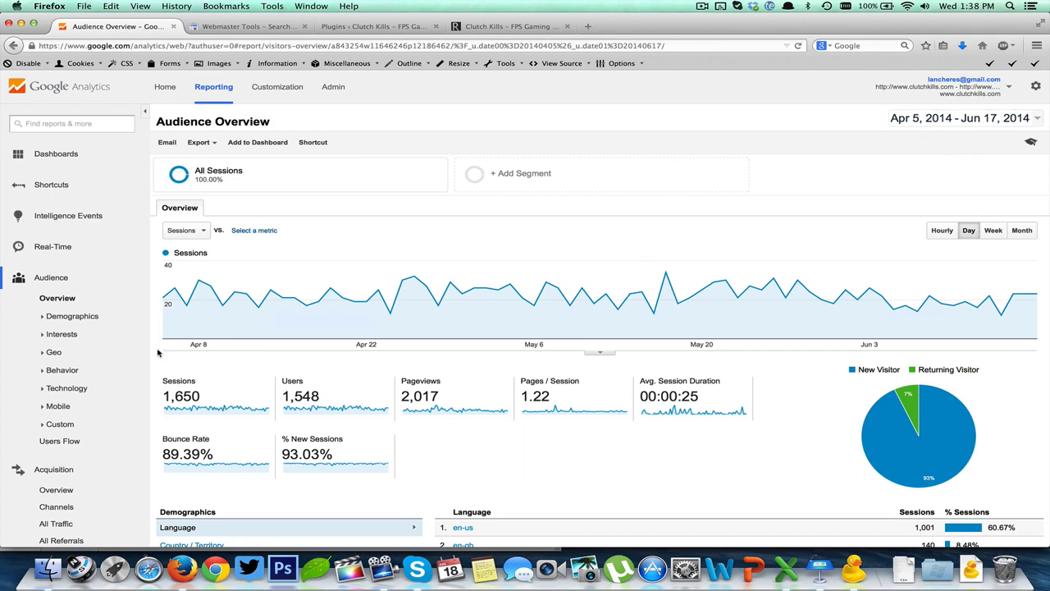
Step: Open the Acquisition Overview report and look over its top channels and sessions figures
{"action": "scroll", "coordinate": [159, 353], "scroll_direction": "down", "scroll_amount": 7}
{"action": "scroll", "coordinate": [159, 353], "scroll_direction": "up", "scroll_amount": 2}
{"action": "scroll", "coordinate": [159, 352], "scroll_direction": "up", "scroll_amount": 4}
{"action": "left_click", "coordinate": [86, 490]}
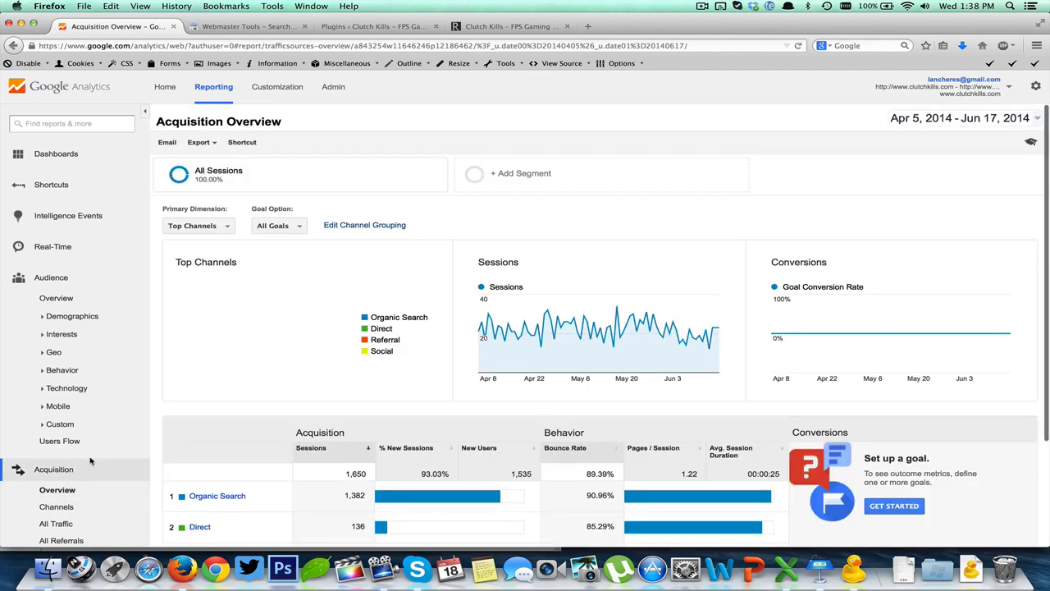
{"action": "scroll", "coordinate": [86, 480], "scroll_direction": "down", "scroll_amount": 3}
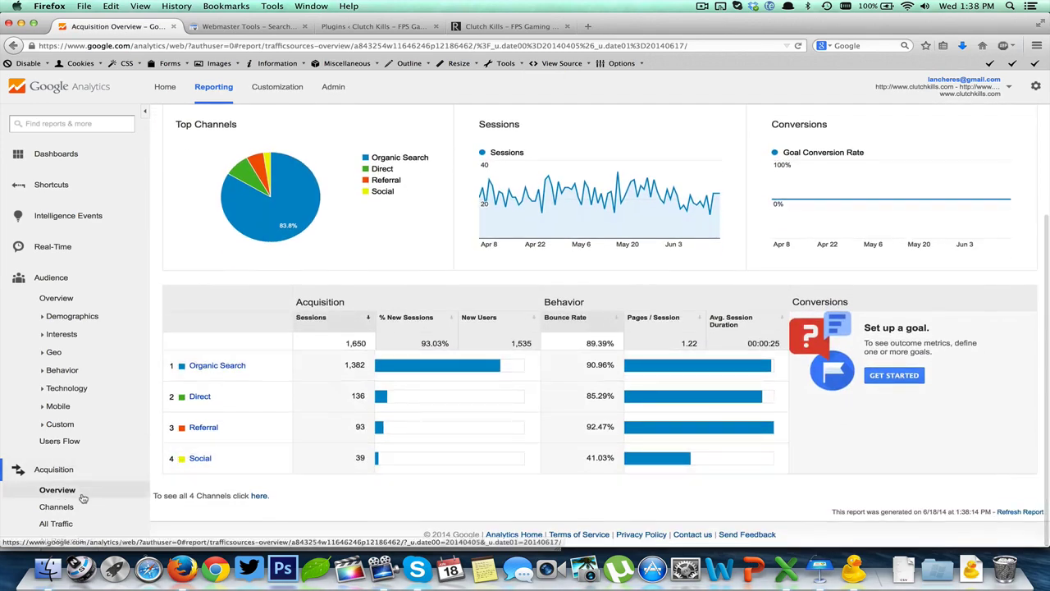
Step: Open the All Traffic report under Acquisition and examine the sessions by source and medium
{"action": "scroll", "coordinate": [83, 498], "scroll_direction": "down", "scroll_amount": 2}
{"action": "left_click", "coordinate": [85, 421]}
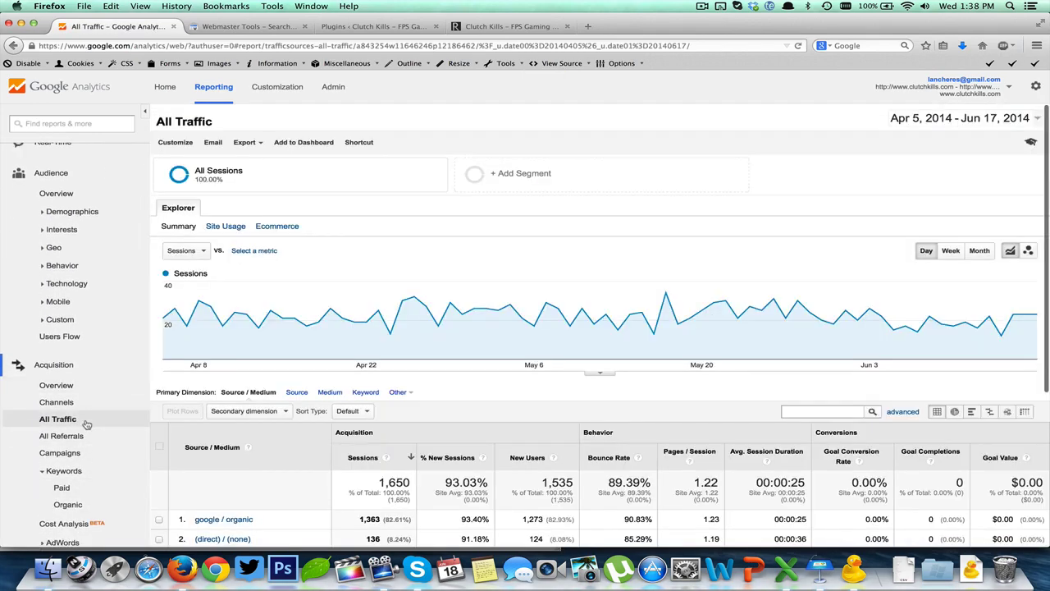
{"action": "scroll", "coordinate": [164, 462], "scroll_direction": "down", "scroll_amount": 2}
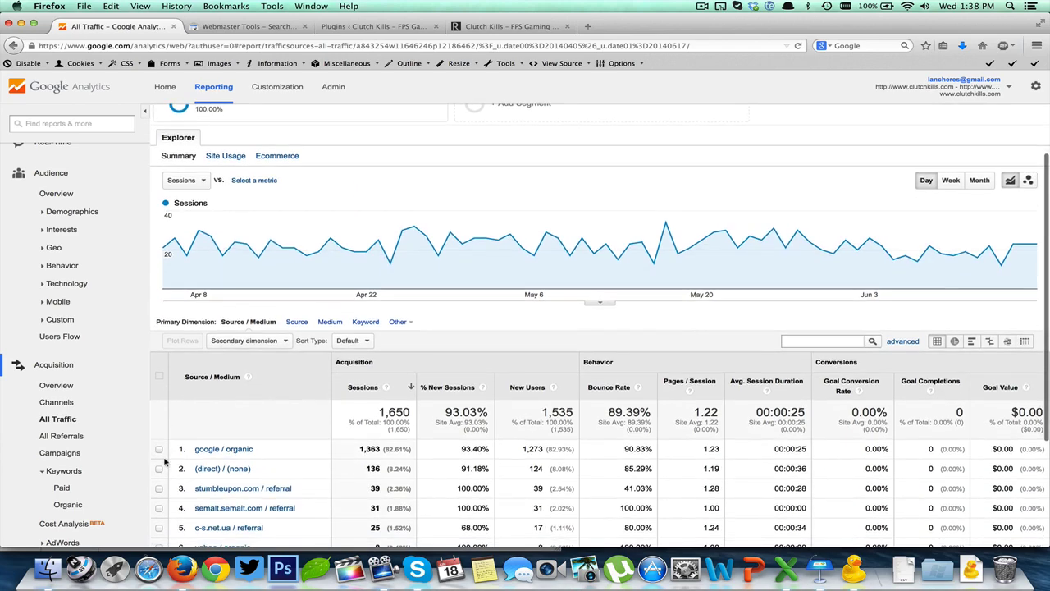
{"action": "scroll", "coordinate": [164, 462], "scroll_direction": "down", "scroll_amount": 2}
{"action": "scroll", "coordinate": [265, 384], "scroll_direction": "down", "scroll_amount": 1}
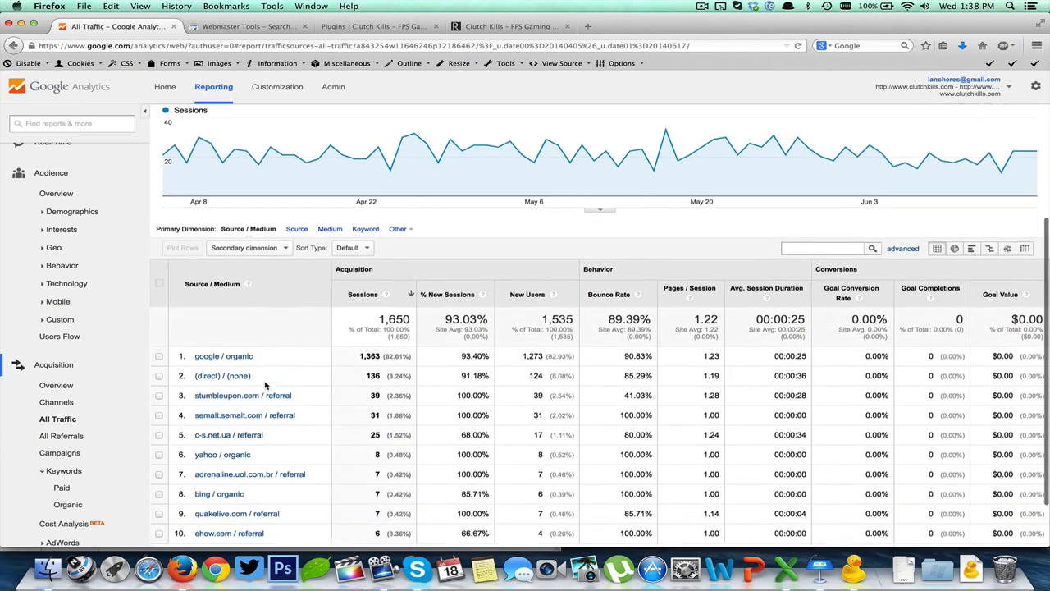
{"action": "scroll", "coordinate": [265, 383], "scroll_direction": "down", "scroll_amount": 1}
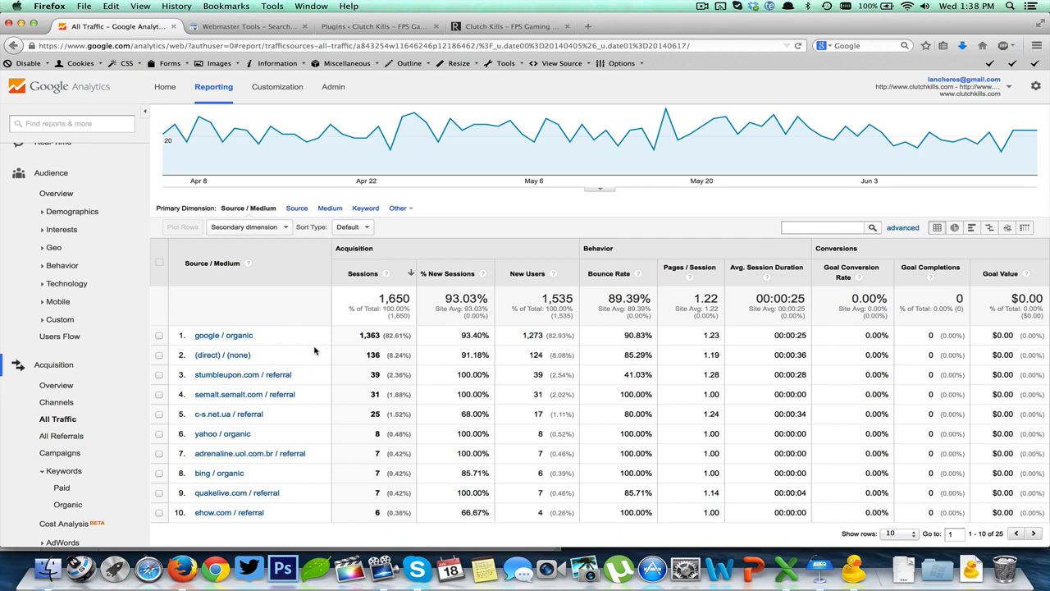
{"action": "scroll", "coordinate": [314, 351], "scroll_direction": "down", "scroll_amount": 1}
{"action": "scroll", "coordinate": [314, 351], "scroll_direction": "up", "scroll_amount": 1}
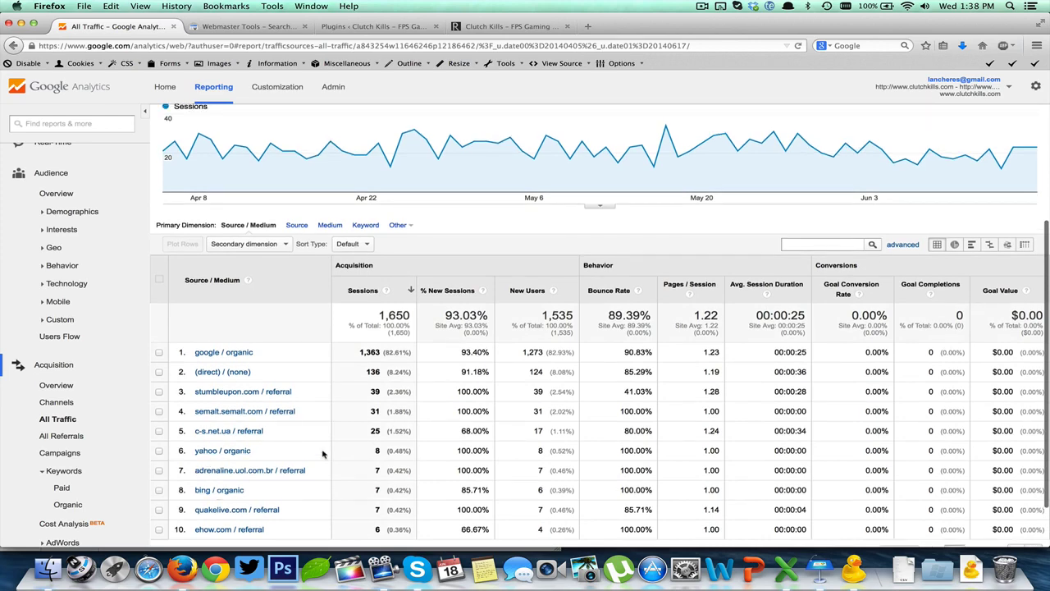
{"action": "scroll", "coordinate": [323, 452], "scroll_direction": "down", "scroll_amount": 1}
{"action": "scroll", "coordinate": [323, 453], "scroll_direction": "up", "scroll_amount": 1}
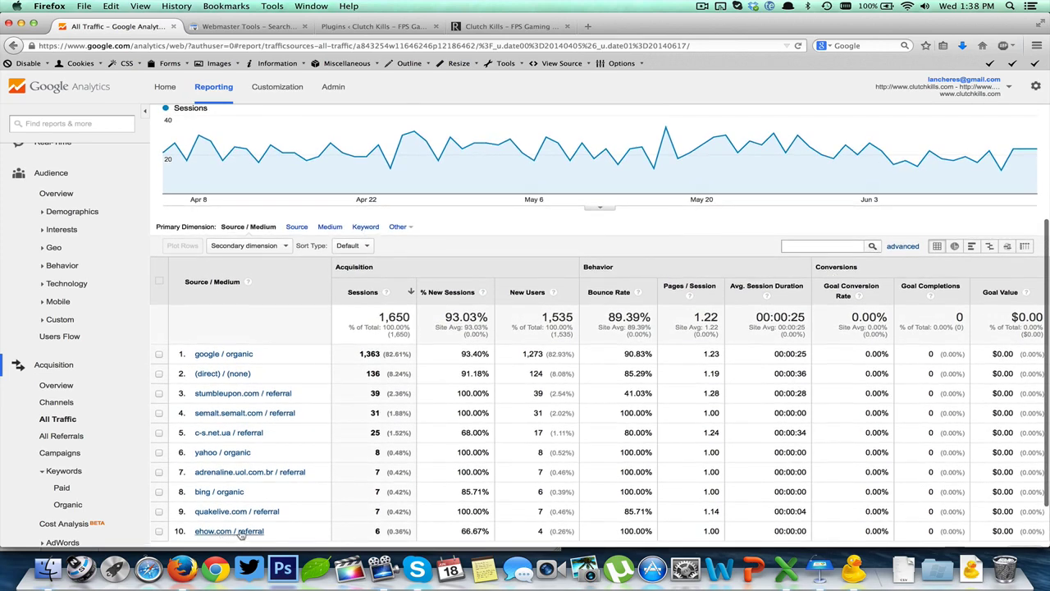
Step: Set the start date of the All Traffic report to Apr 5, 2008 and apply the range
{"action": "scroll", "coordinate": [312, 368], "scroll_direction": "up", "scroll_amount": 5}
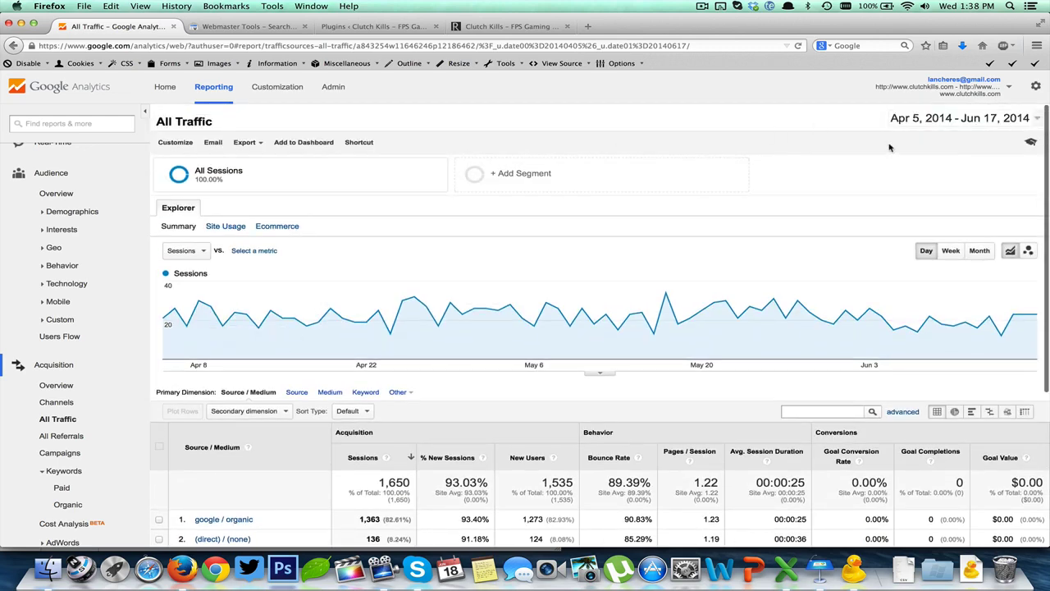
{"action": "left_click", "coordinate": [968, 123]}
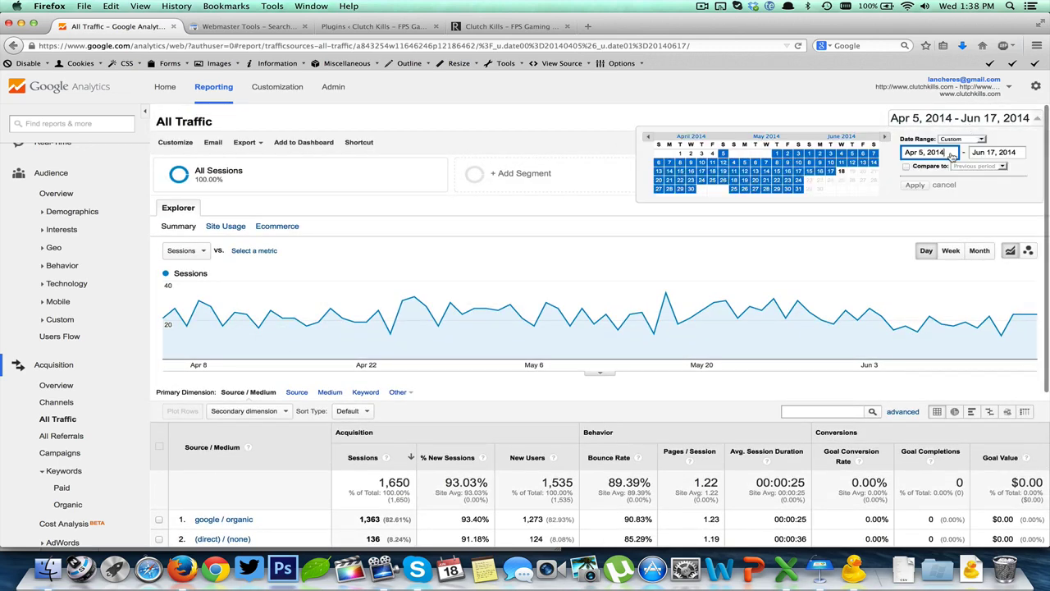
{"action": "key", "text": "BackSpace"}
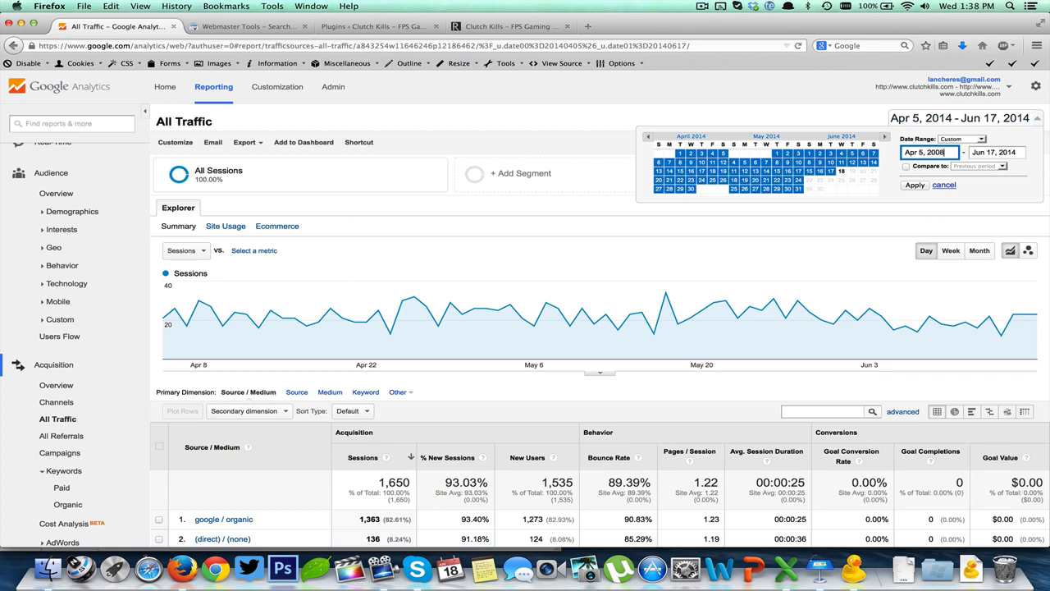
{"action": "left_click", "coordinate": [913, 186]}
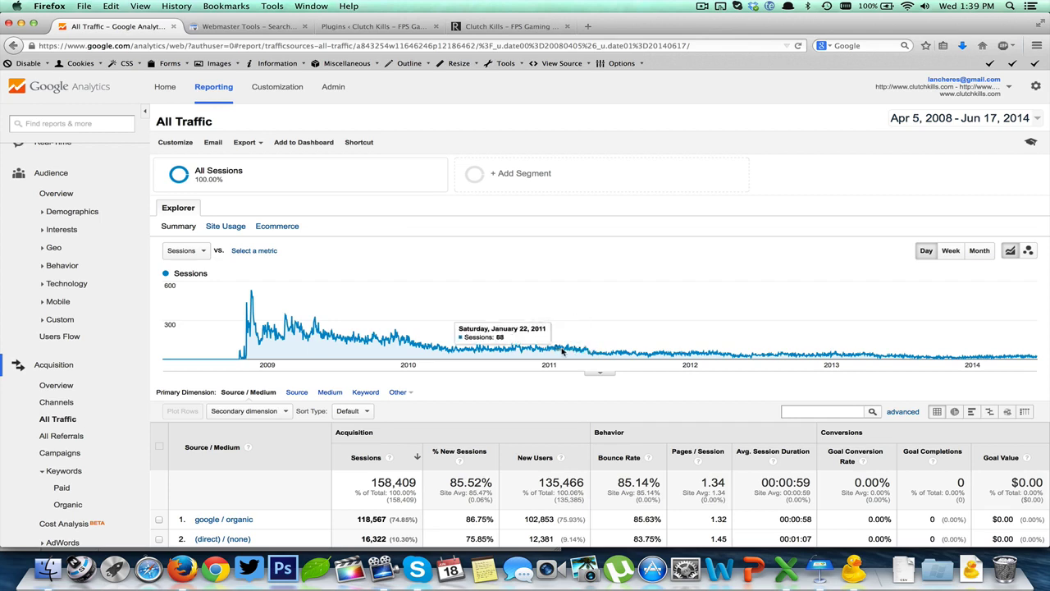
Step: Change the report's start date to Apr 5, 2010 and plot the sessions by week
{"action": "left_click", "coordinate": [988, 117]}
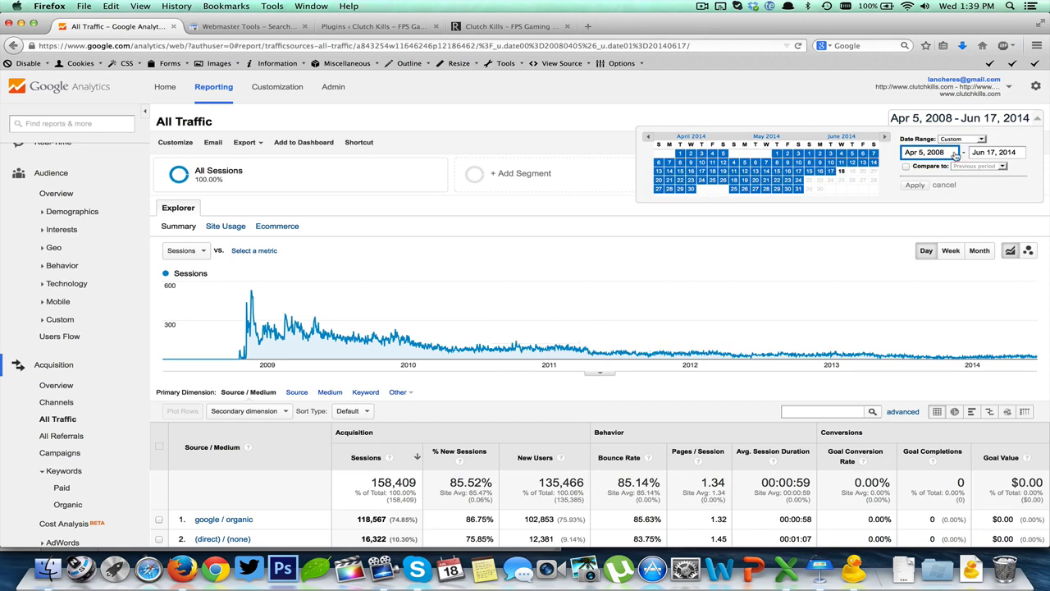
{"action": "key", "text": "BackSpace"}
{"action": "left_click", "coordinate": [914, 185]}
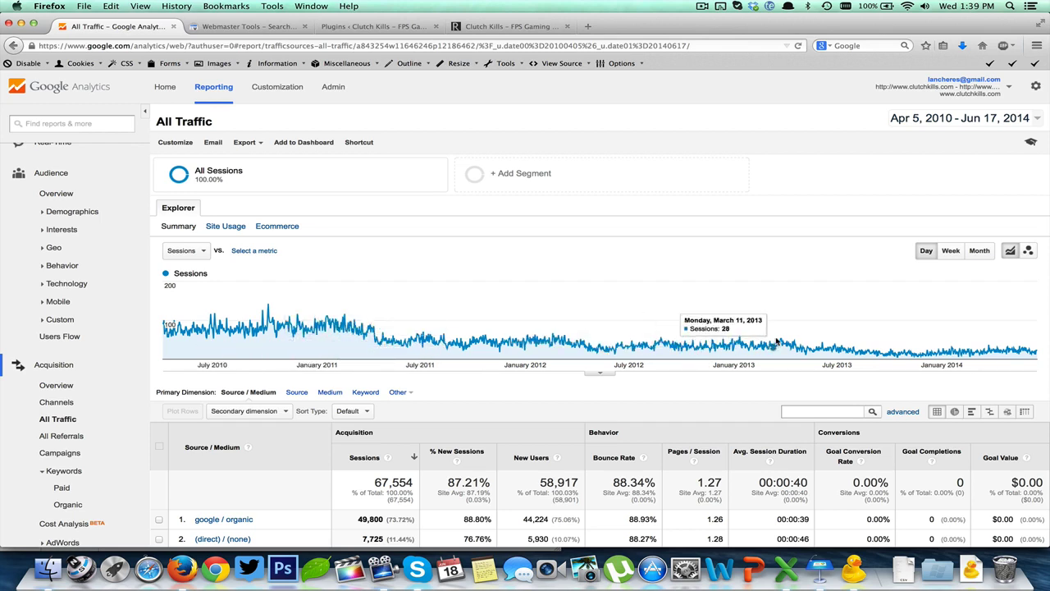
{"action": "left_click", "coordinate": [950, 251]}
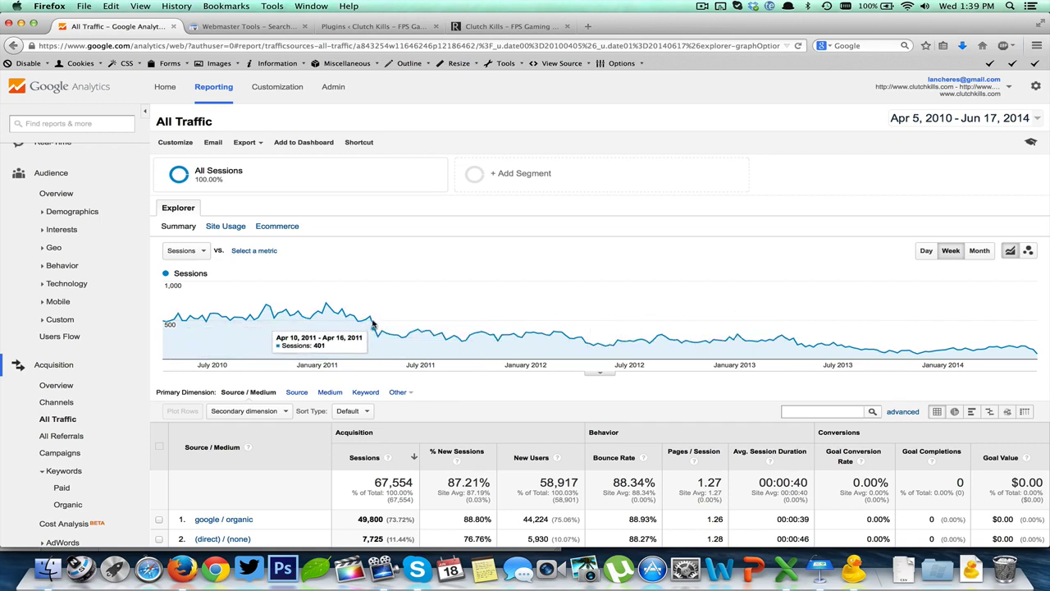
Step: Open the google.com home page in a new browser tab
{"action": "left_click", "coordinate": [588, 28]}
{"action": "type", "text": "google.com/"}
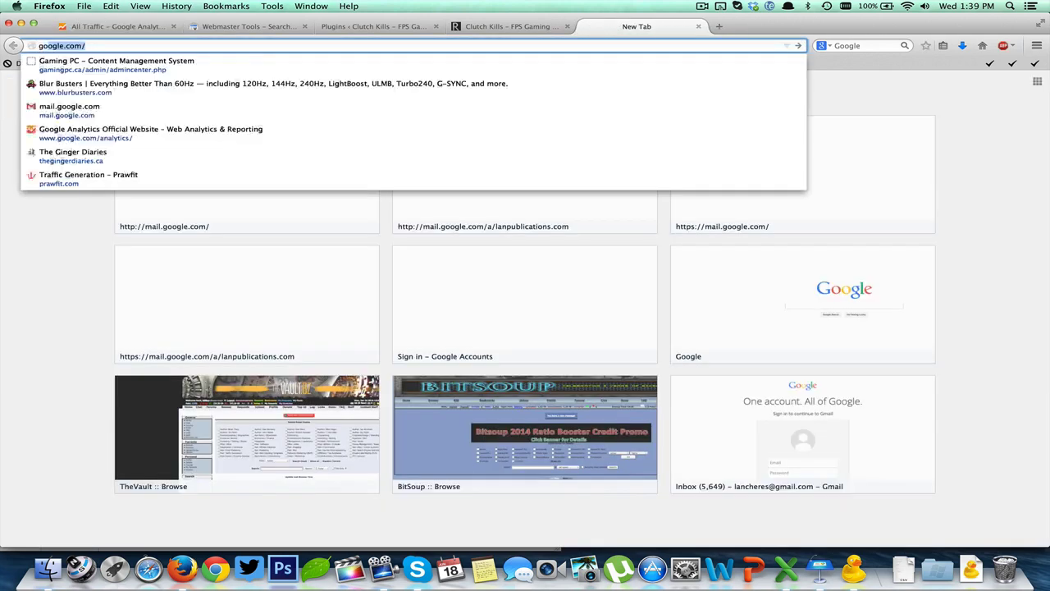
{"action": "key", "text": "Return"}
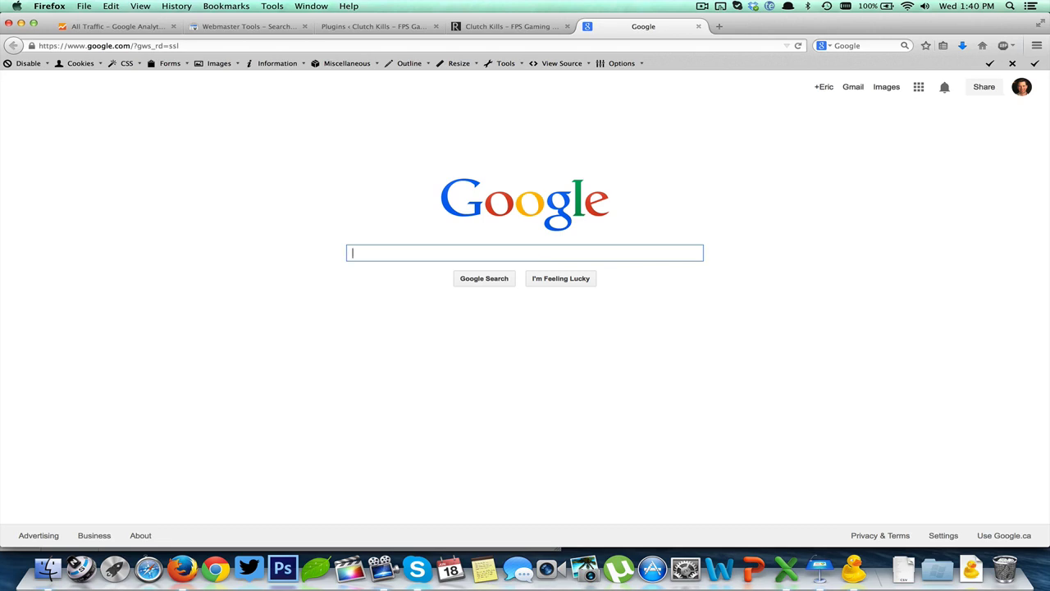
Step: Search Google for "april 14th 2011 google update"
{"action": "type", "text": "p"}
{"action": "key", "text": "BackSpace"}
{"action": "type", "text": "april 2011"}
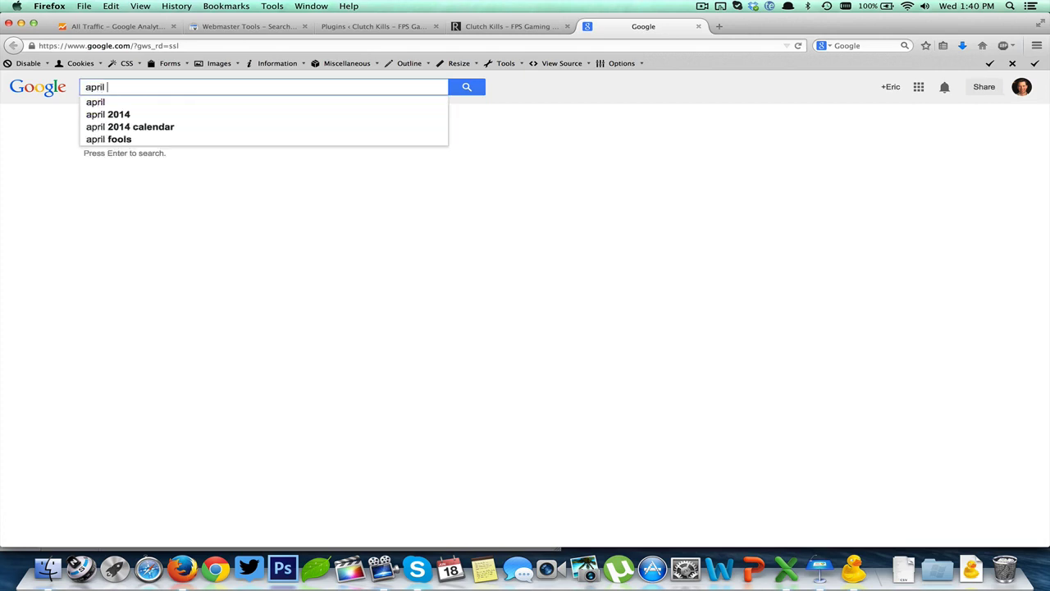
{"action": "key", "text": "Left"}
{"action": "key", "text": "Left"}
{"action": "key", "text": "Left"}
{"action": "key", "text": "Left"}
{"action": "type", "text": "14th"}
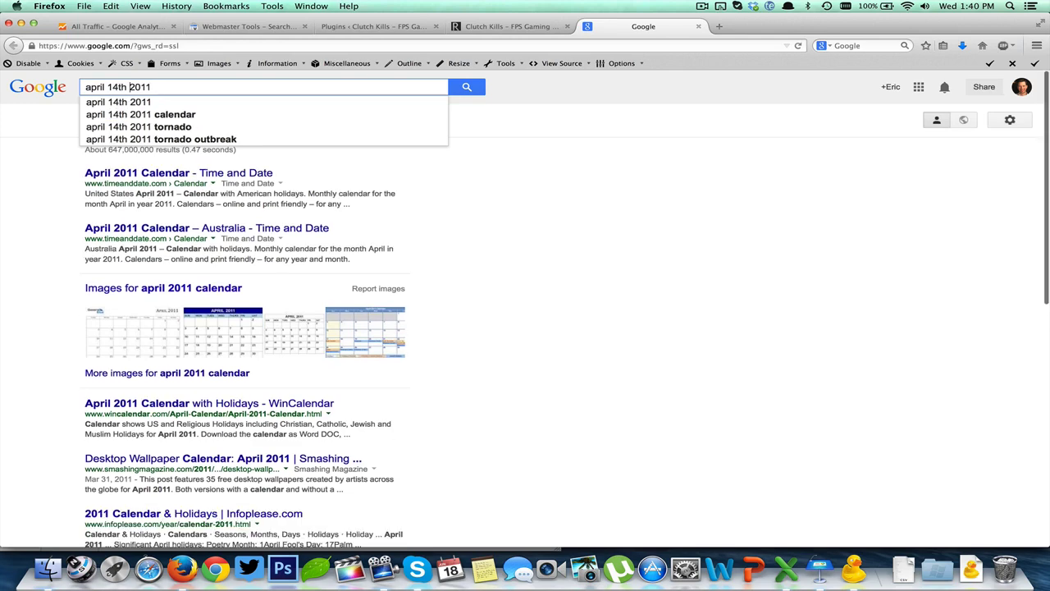
{"action": "key", "text": "End"}
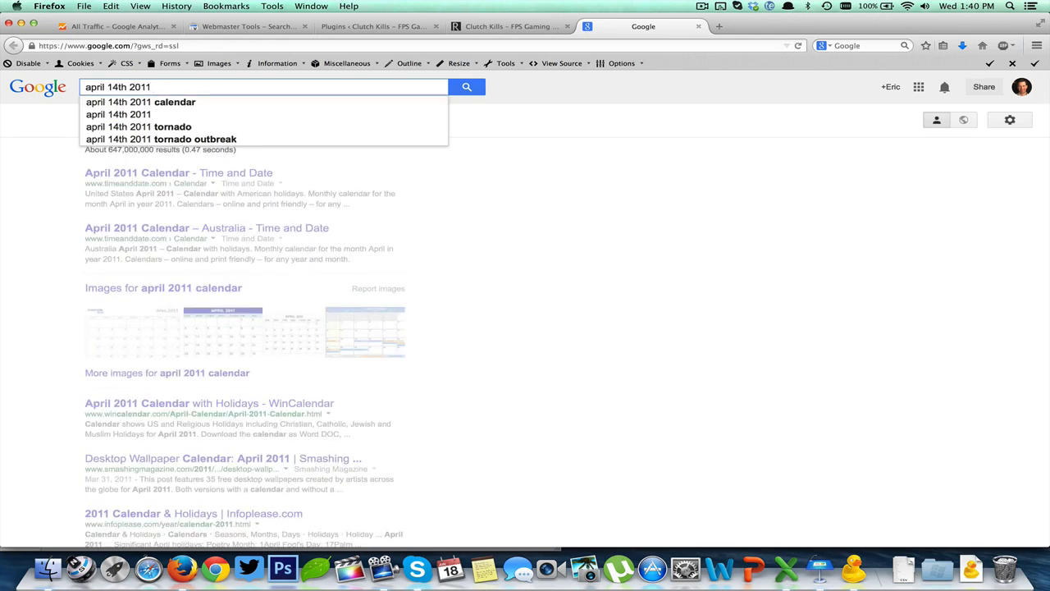
{"action": "type", "text": "google update"}
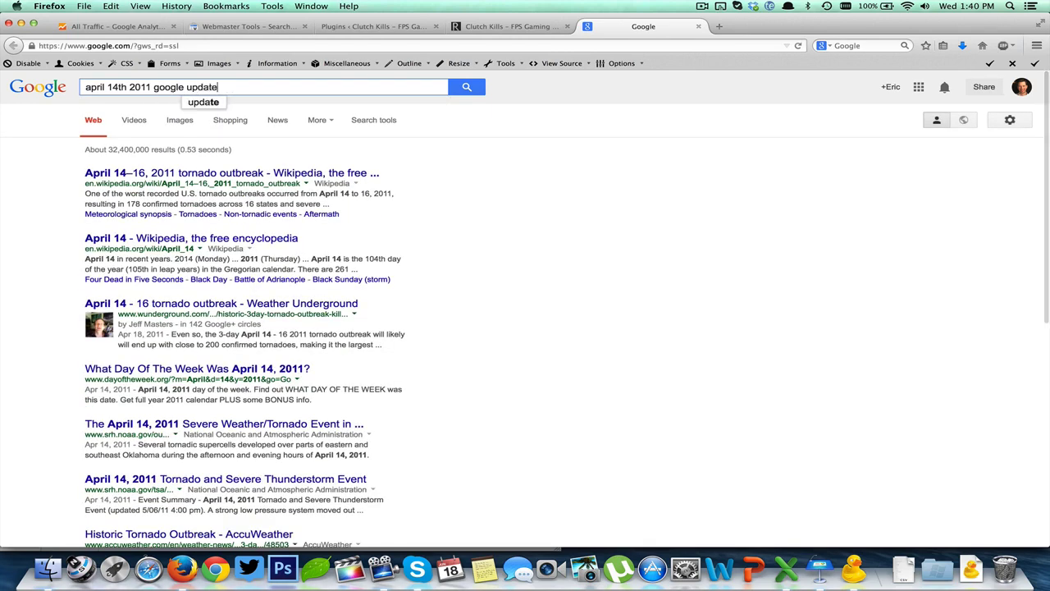
{"action": "key", "text": "Return"}
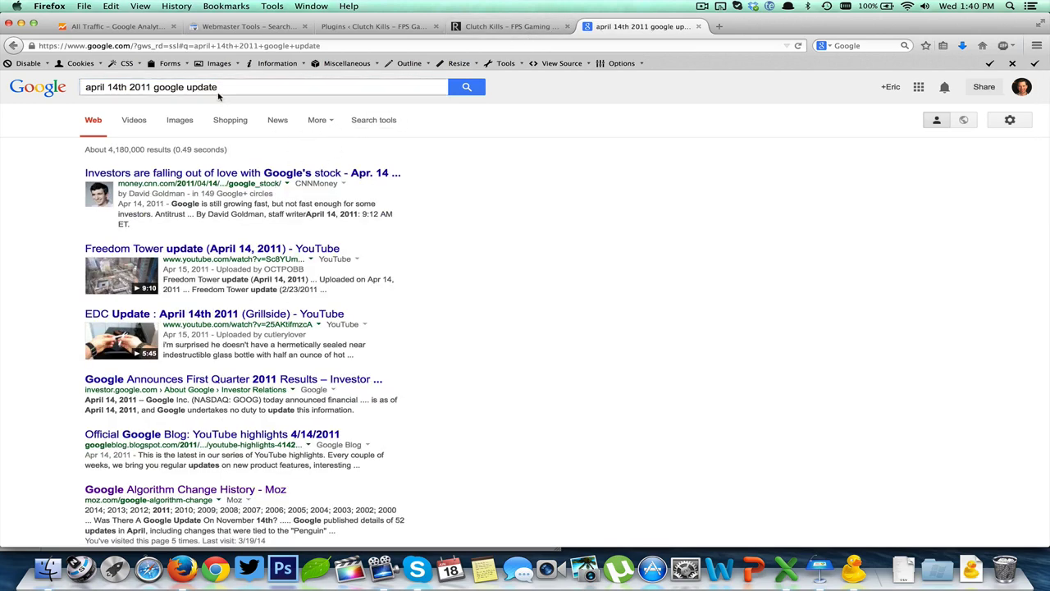
Step: Remove the day from the query and search for "april 2011 google update"
{"action": "left_click_drag", "start_coordinate": [127, 87], "coordinate": [108, 87]}
{"action": "key", "text": "BackSpace"}
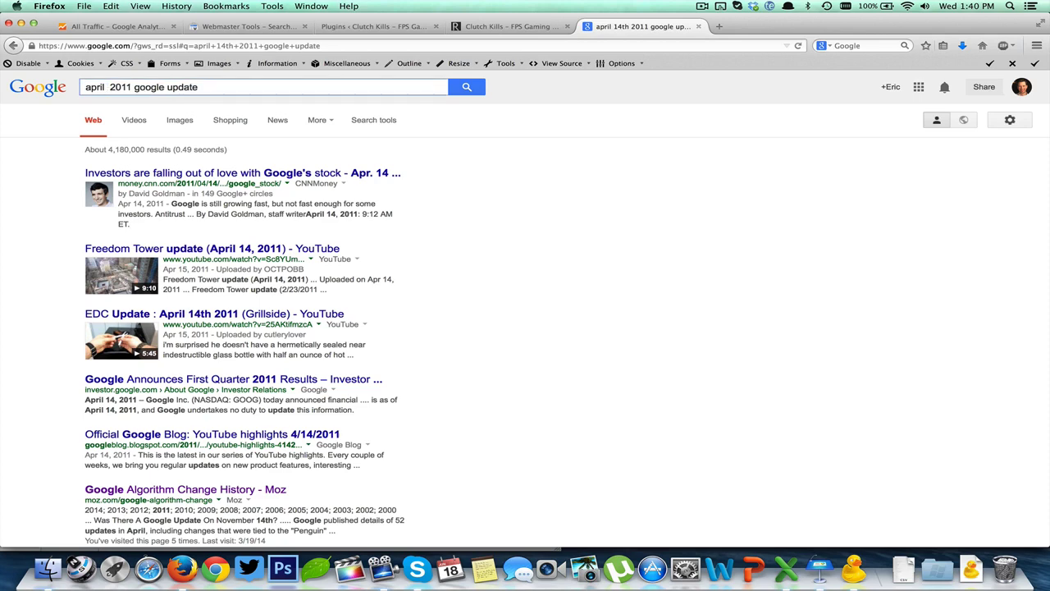
{"action": "key", "text": "Return"}
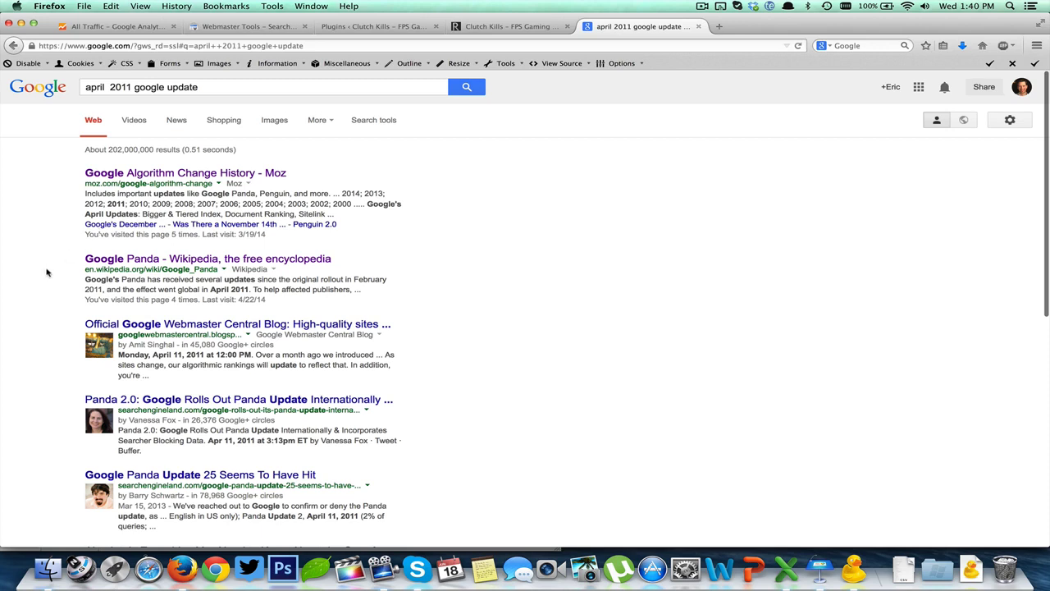
Step: Open the Wikipedia article on Google Panda in its own tab and read its introduction, ranking factors and updates
{"action": "left_click", "coordinate": [223, 260], "text": "super"}
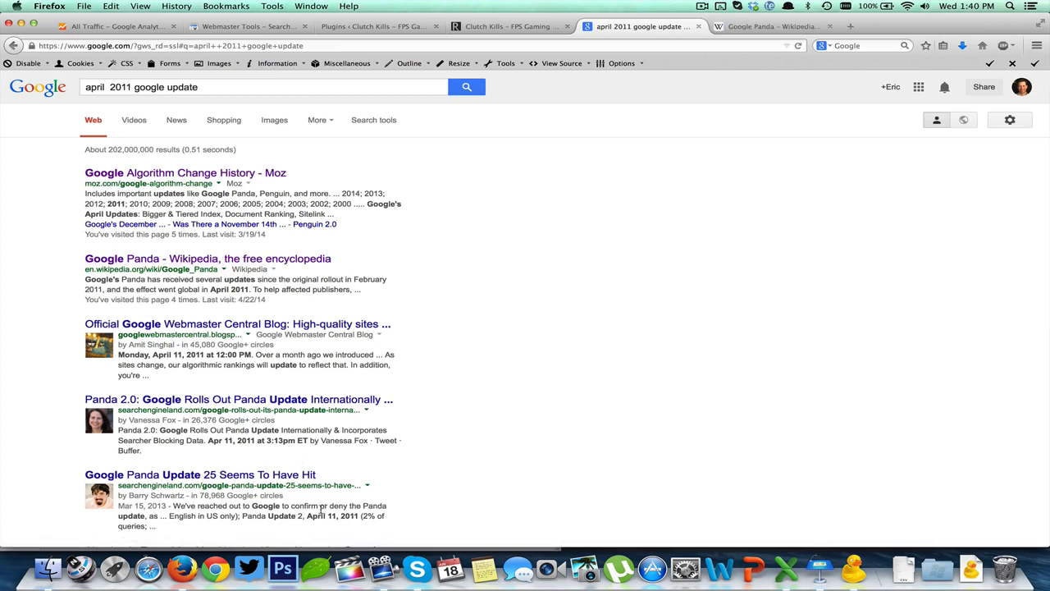
{"action": "left_click", "coordinate": [771, 26]}
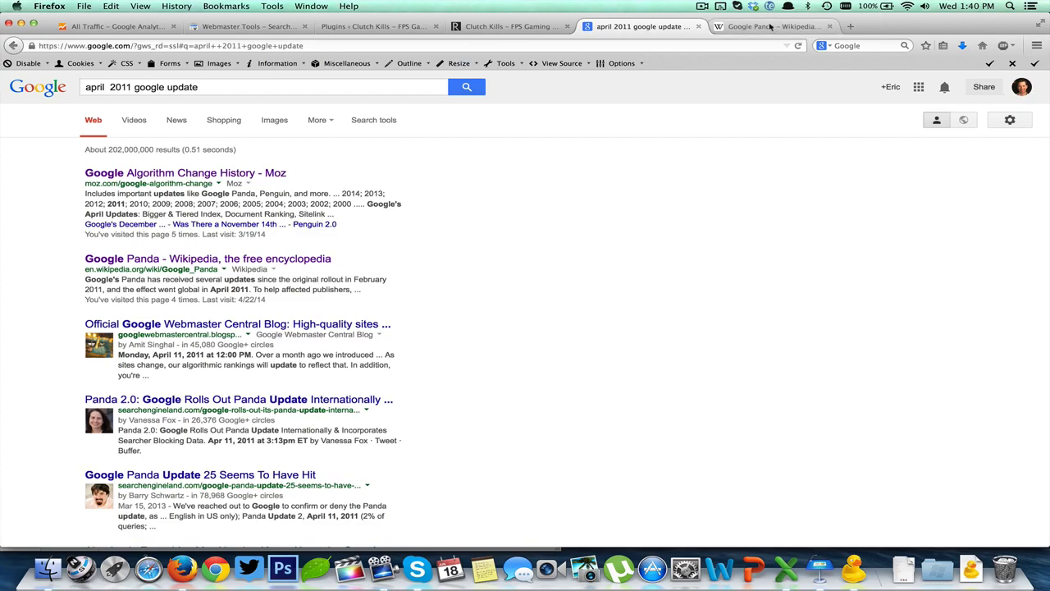
{"action": "scroll", "coordinate": [426, 497], "scroll_direction": "down", "scroll_amount": 10}
{"action": "scroll", "coordinate": [425, 497], "scroll_direction": "up", "scroll_amount": 5}
{"action": "scroll", "coordinate": [423, 460], "scroll_direction": "up", "scroll_amount": 3}
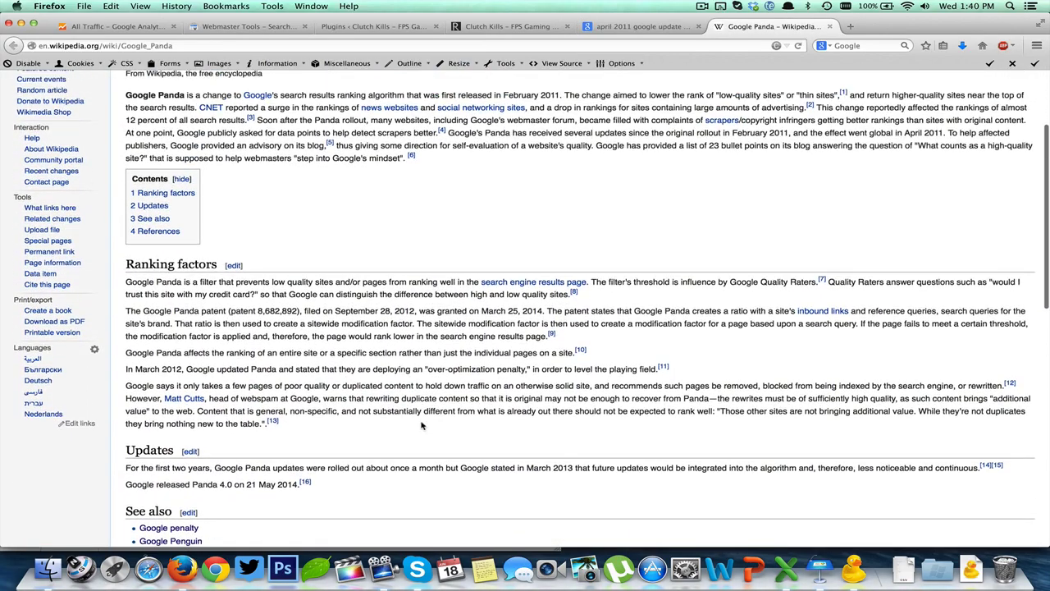
{"action": "scroll", "coordinate": [422, 423], "scroll_direction": "up", "scroll_amount": 1}
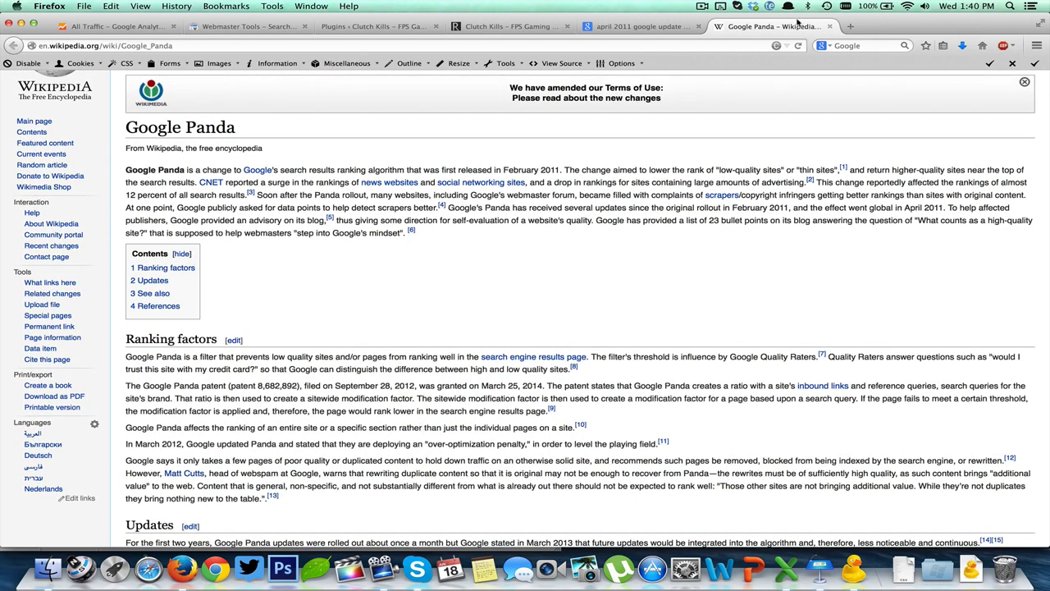
Step: Close the Google Panda article and the Google search results, glancing at the Clutch Kills plugins page and home page
{"action": "left_click", "coordinate": [828, 27]}
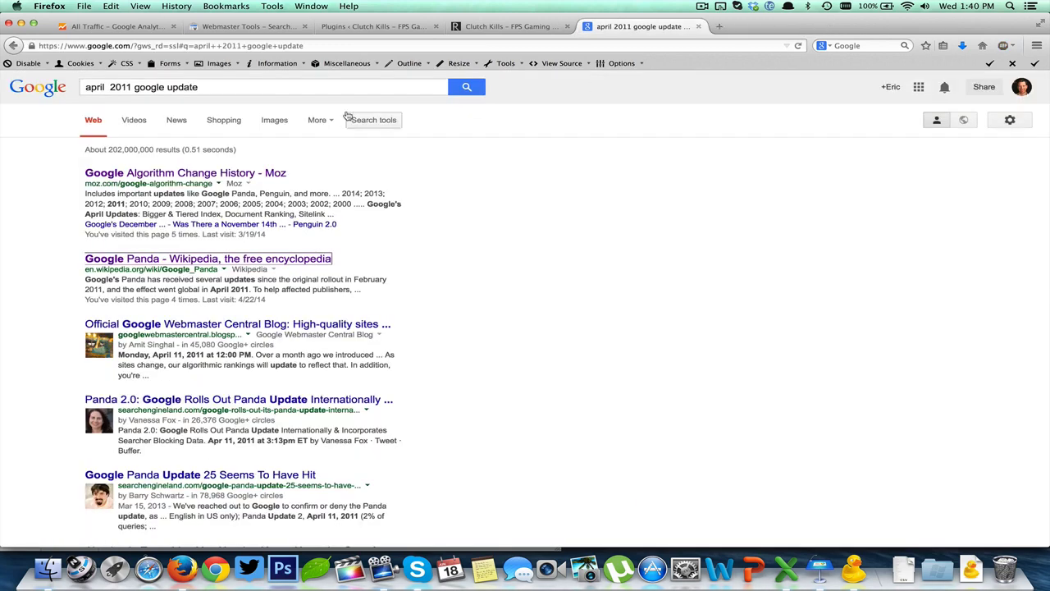
{"action": "left_click", "coordinate": [371, 27]}
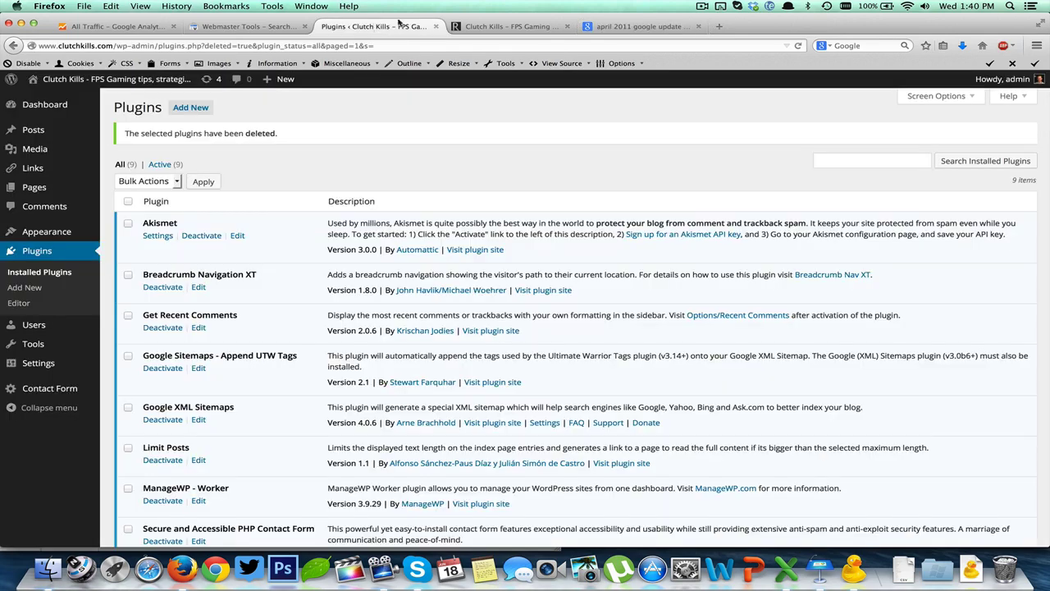
{"action": "left_click", "coordinate": [508, 27]}
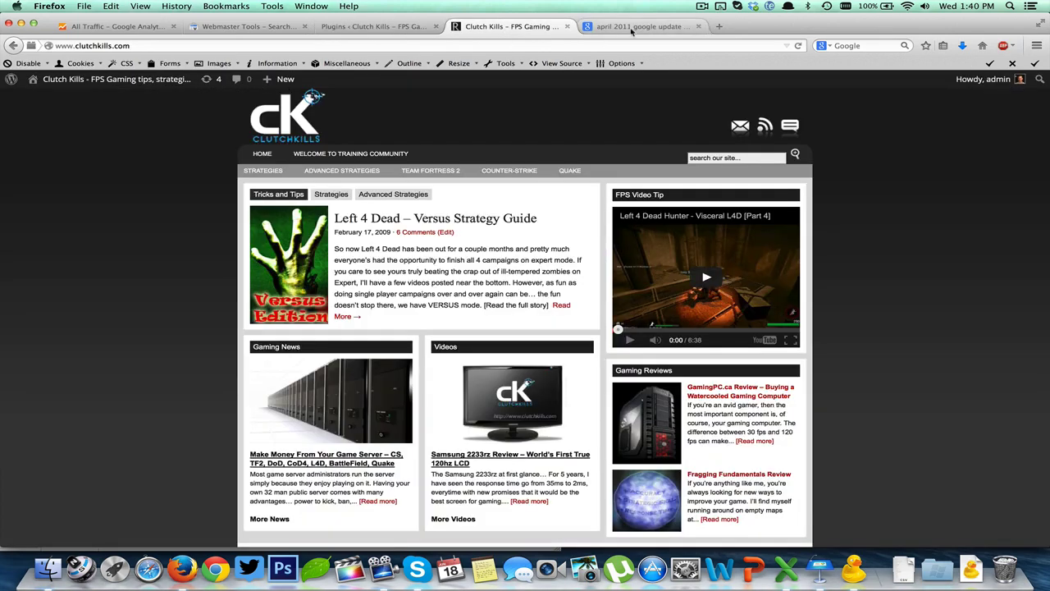
{"action": "left_click", "coordinate": [681, 27]}
{"action": "left_click", "coordinate": [699, 27]}
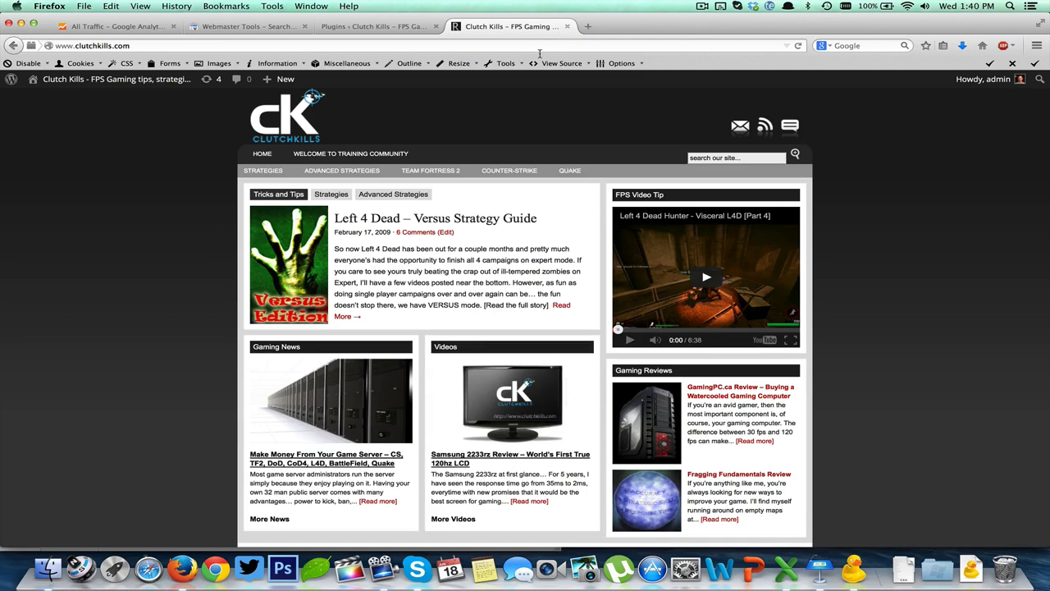
Step: Return to the All Traffic report, plot the sessions by day and review the source and medium table
{"action": "left_click", "coordinate": [85, 31]}
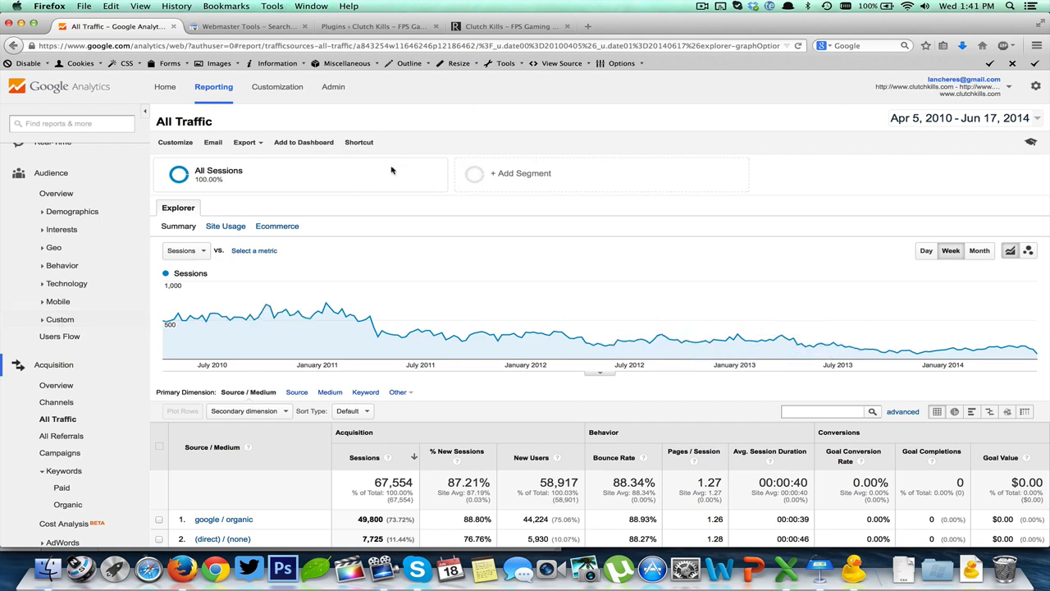
{"action": "left_click", "coordinate": [923, 251]}
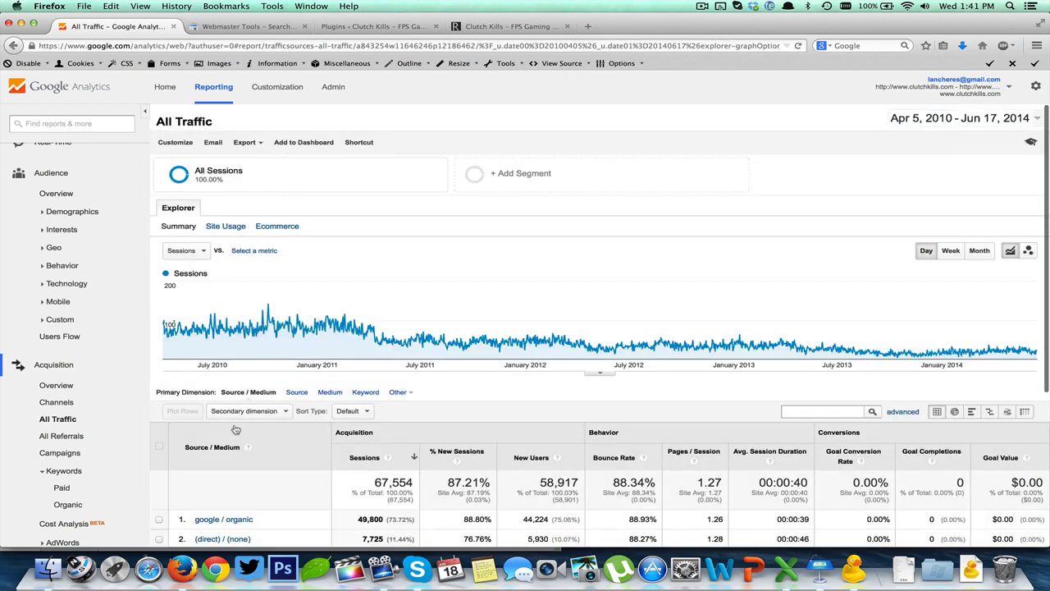
{"action": "scroll", "coordinate": [233, 439], "scroll_direction": "down", "scroll_amount": 1}
{"action": "scroll", "coordinate": [233, 439], "scroll_direction": "down", "scroll_amount": 5}
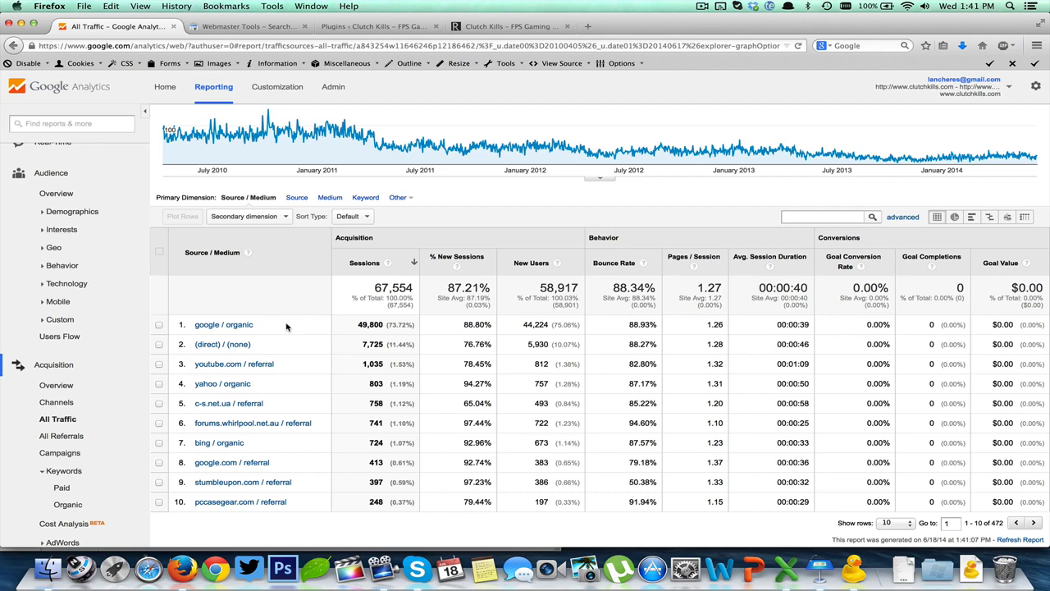
Step: Switch from the All Traffic report to Webmaster Tools and load the Search Queries report with its default date range
{"action": "scroll", "coordinate": [325, 353], "scroll_direction": "up", "scroll_amount": 2}
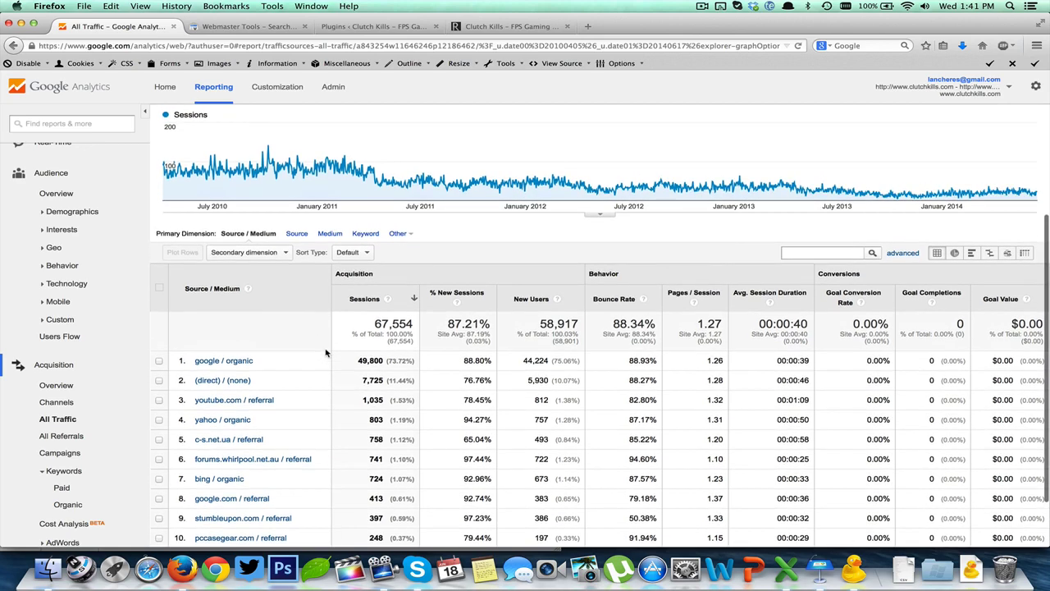
{"action": "scroll", "coordinate": [325, 353], "scroll_direction": "up", "scroll_amount": 1}
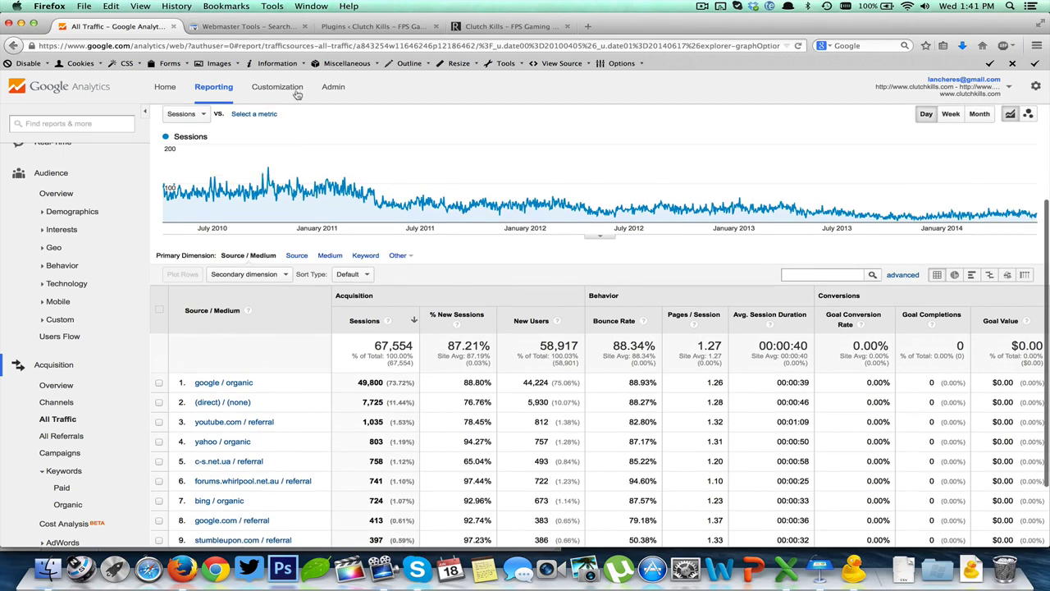
{"action": "left_click", "coordinate": [250, 26]}
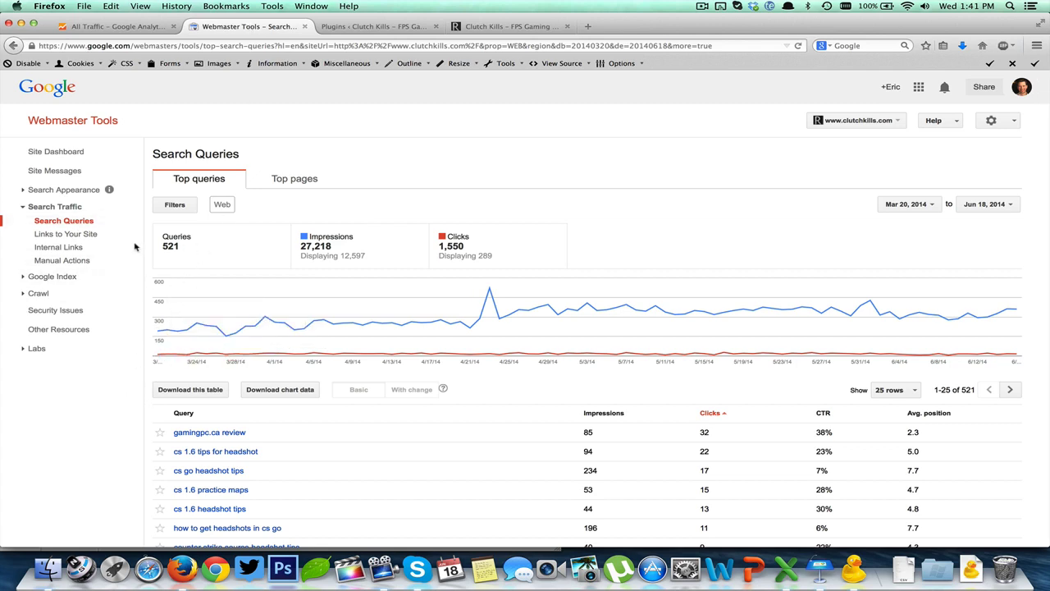
{"action": "left_click", "coordinate": [69, 228]}
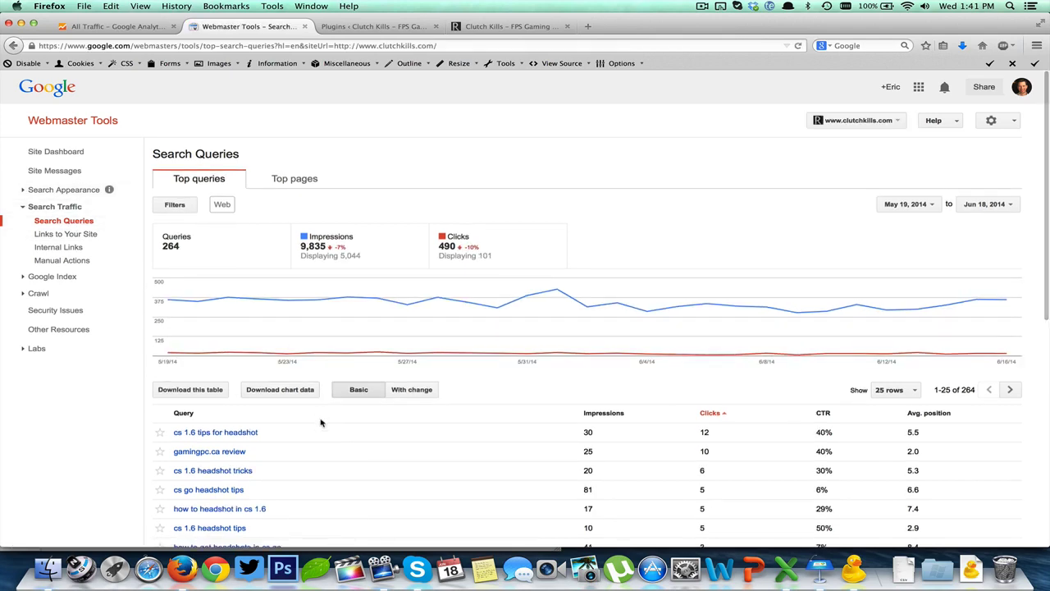
Step: Examine the top search queries with their impressions, clicks, CTR and average position, from the first row to the last on the page
{"action": "scroll", "coordinate": [321, 422], "scroll_direction": "down", "scroll_amount": 2}
{"action": "scroll", "coordinate": [314, 411], "scroll_direction": "down", "scroll_amount": 2}
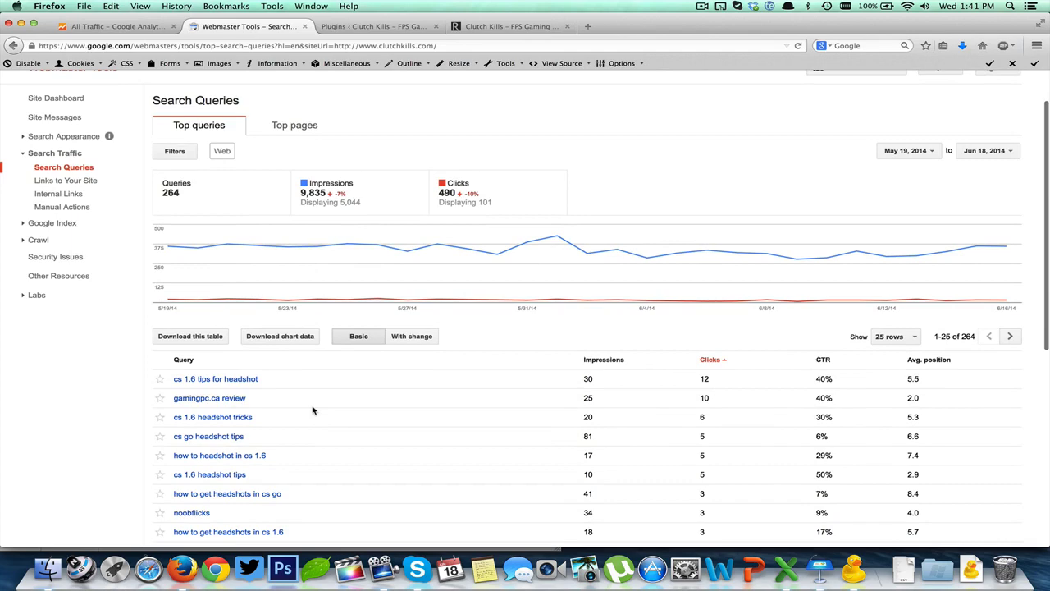
{"action": "scroll", "coordinate": [316, 412], "scroll_direction": "up", "scroll_amount": 4}
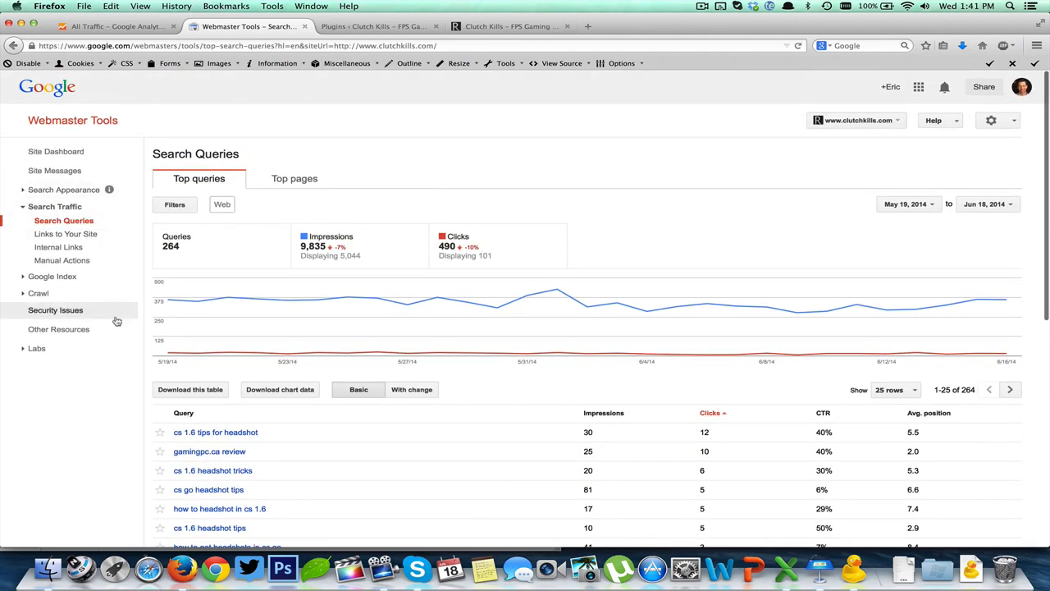
{"action": "scroll", "coordinate": [320, 418], "scroll_direction": "down", "scroll_amount": 10}
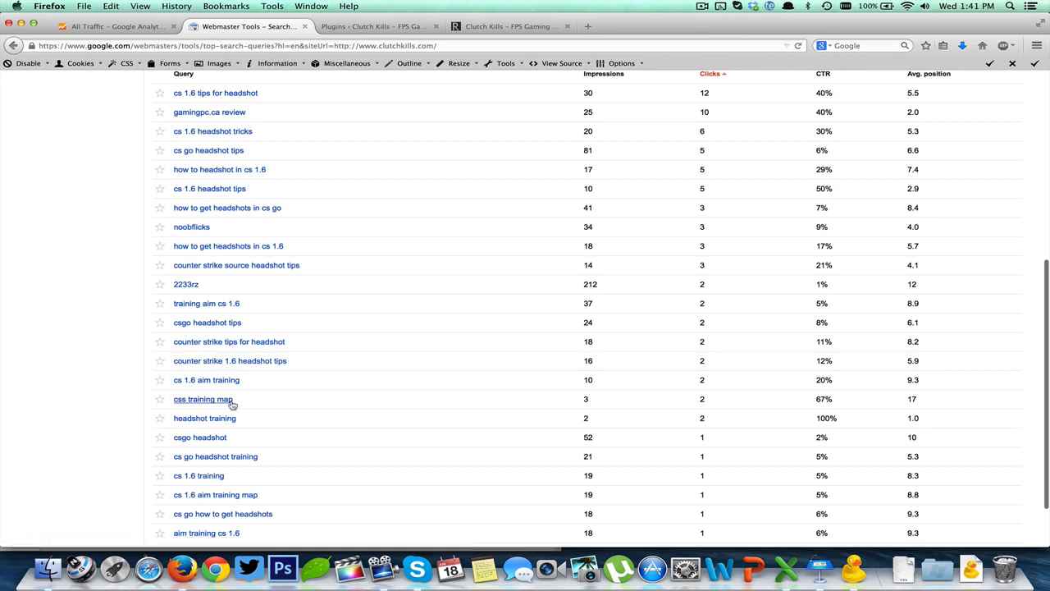
{"action": "scroll", "coordinate": [342, 410], "scroll_direction": "down", "scroll_amount": 1}
{"action": "scroll", "coordinate": [343, 410], "scroll_direction": "up", "scroll_amount": 4}
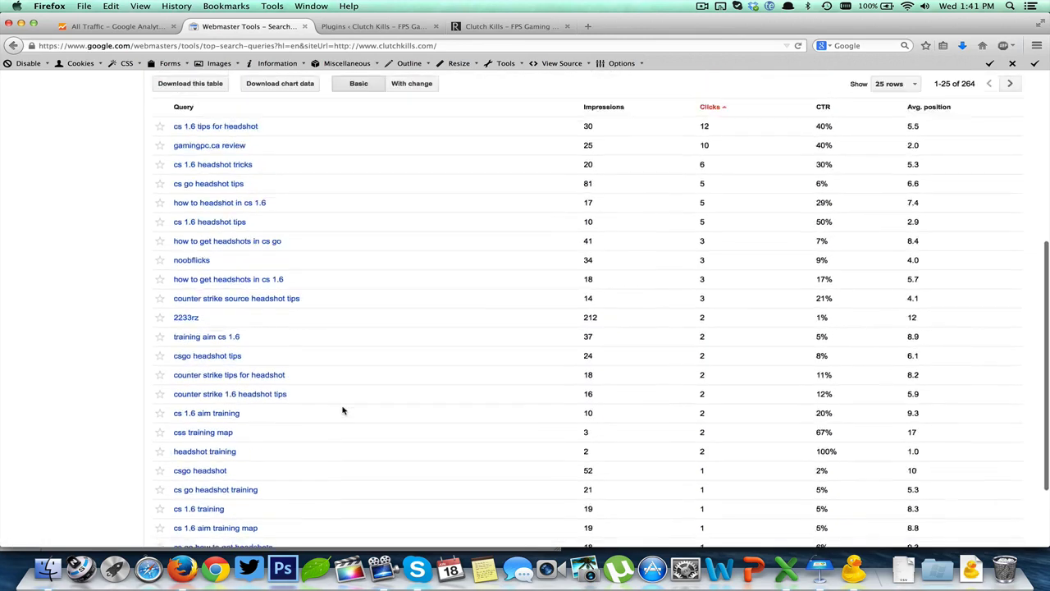
{"action": "scroll", "coordinate": [297, 302], "scroll_direction": "down", "scroll_amount": 5}
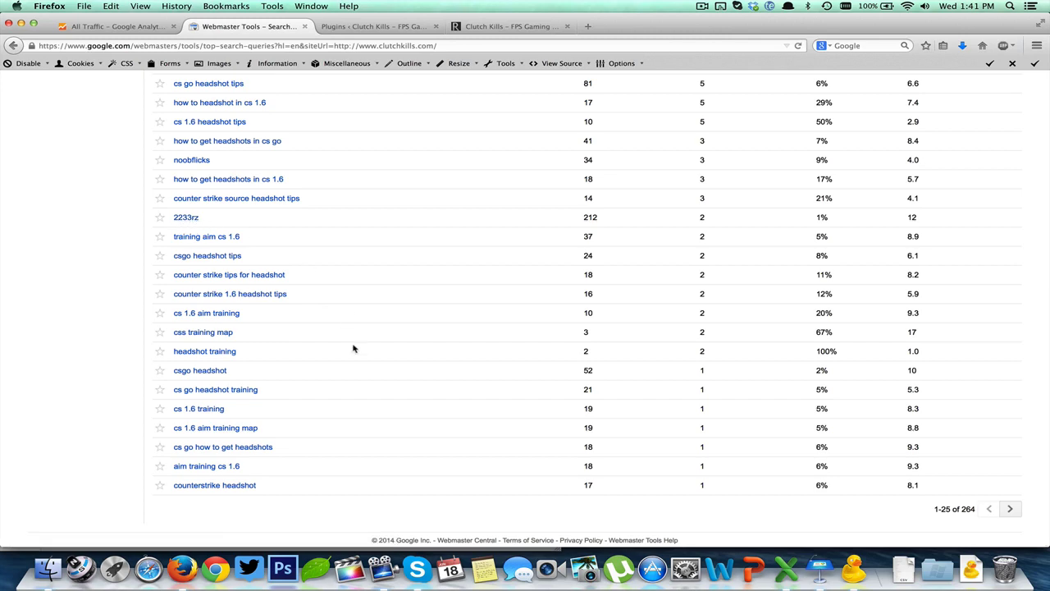
{"action": "scroll", "coordinate": [353, 349], "scroll_direction": "up", "scroll_amount": 4}
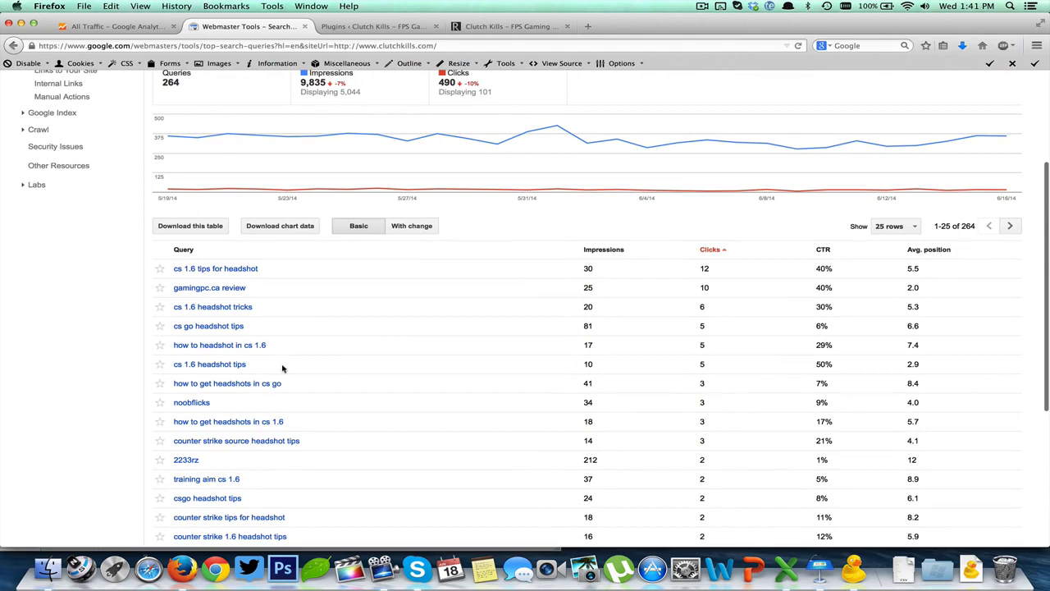
{"action": "scroll", "coordinate": [349, 340], "scroll_direction": "up", "scroll_amount": 3}
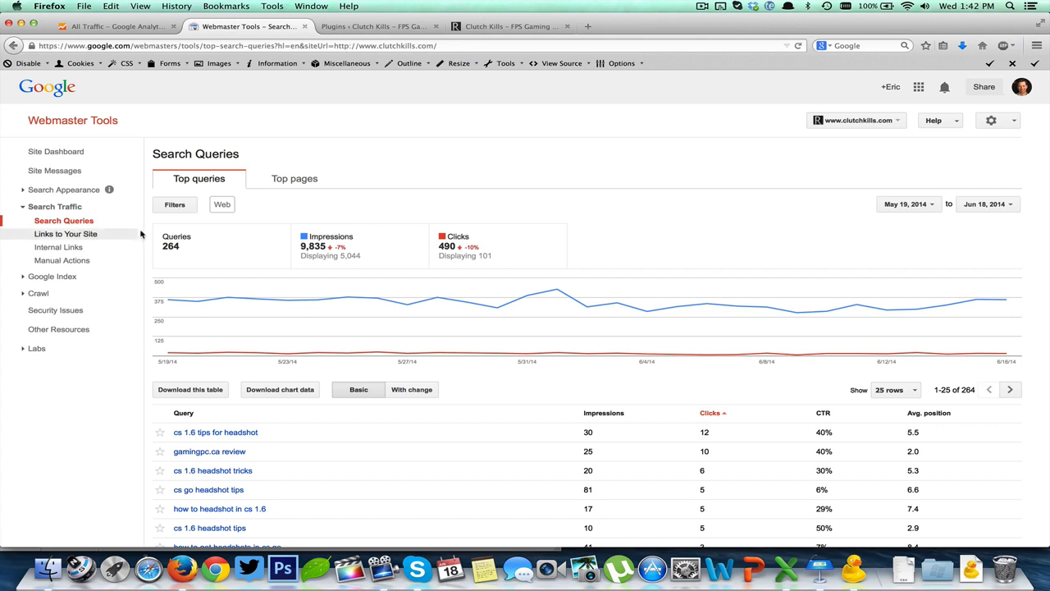
Step: Check the site's Manual Actions report for webspam penalties and view its Internal Links report
{"action": "left_click", "coordinate": [80, 261]}
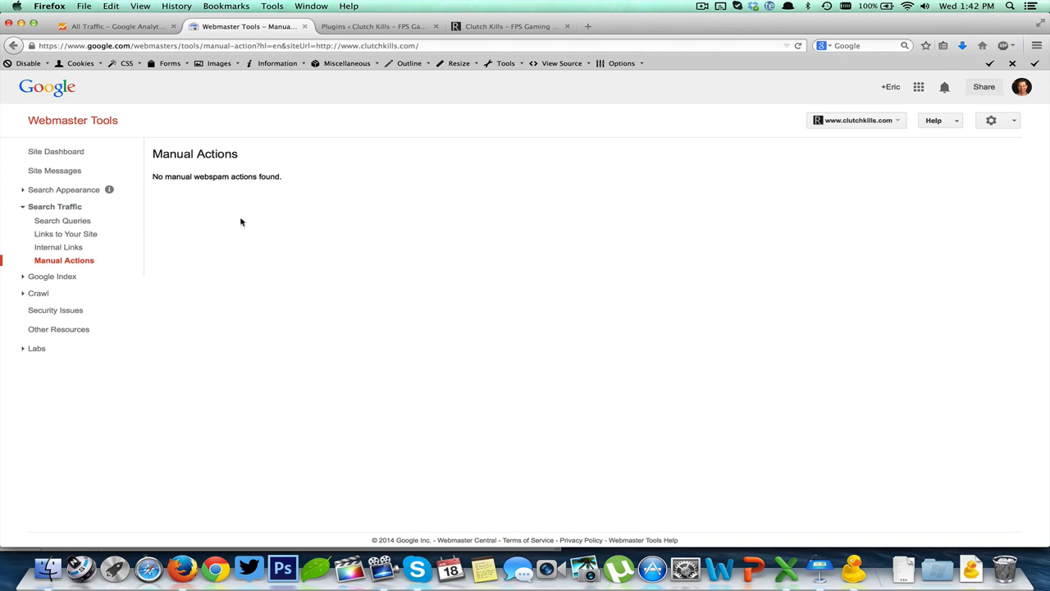
{"action": "left_click", "coordinate": [73, 248]}
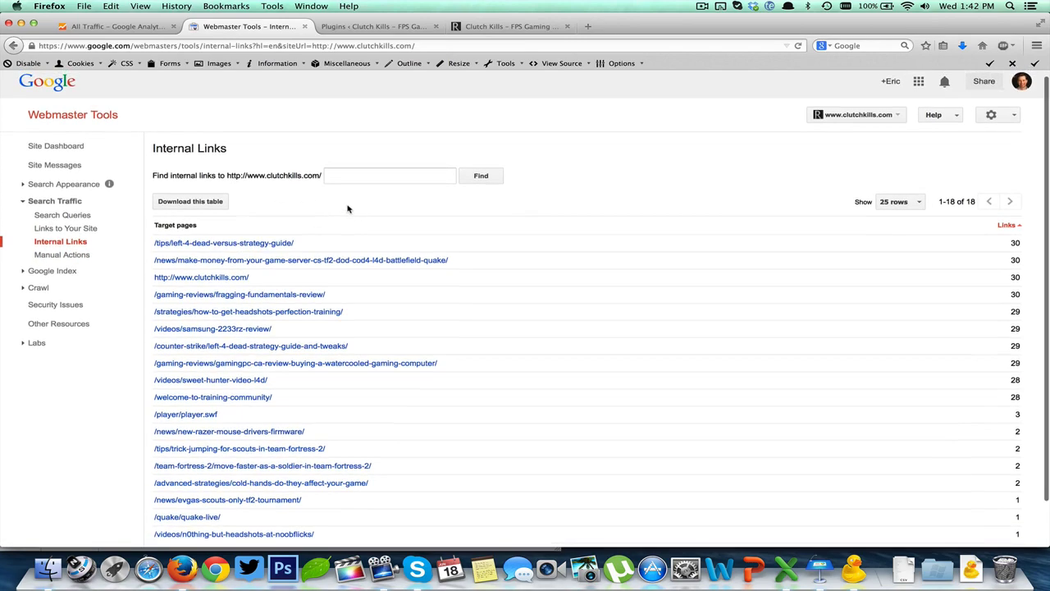
Step: List all domains that link to the site and view the download format options for the latest links without downloading
{"action": "left_click", "coordinate": [98, 235]}
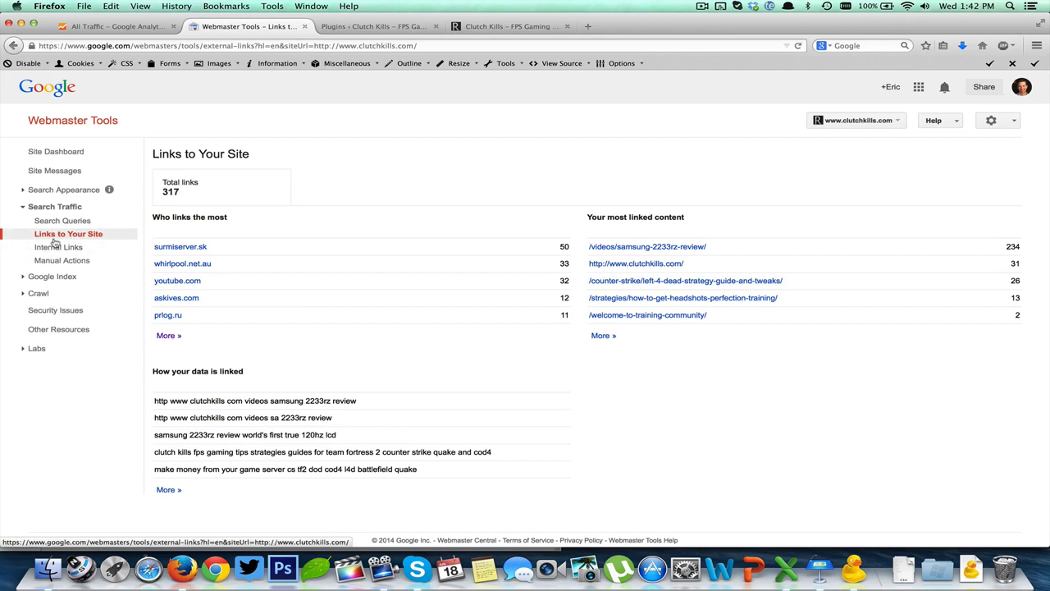
{"action": "left_click", "coordinate": [49, 244]}
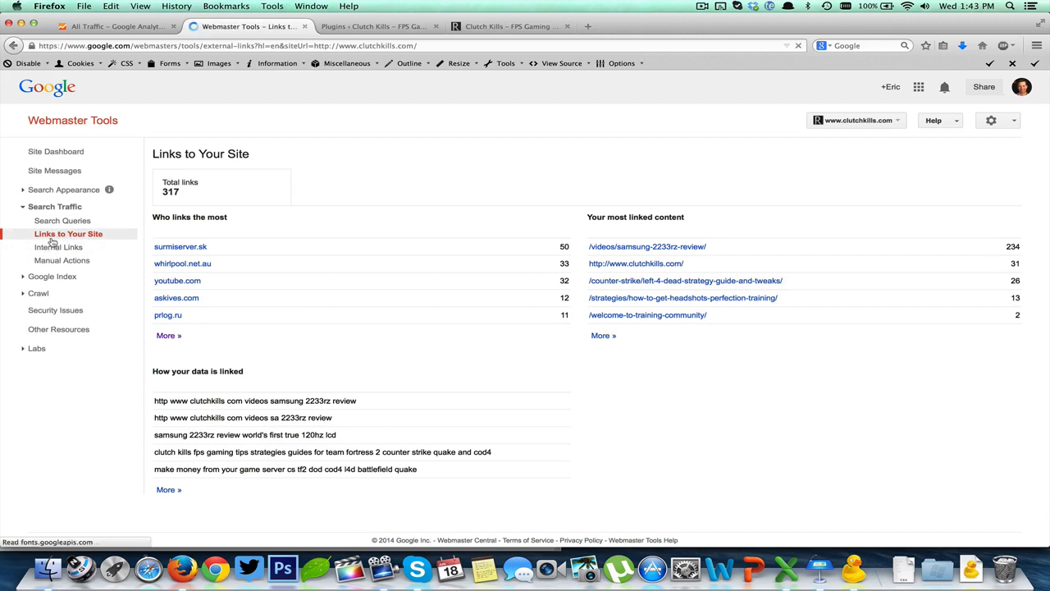
{"action": "left_click", "coordinate": [168, 331]}
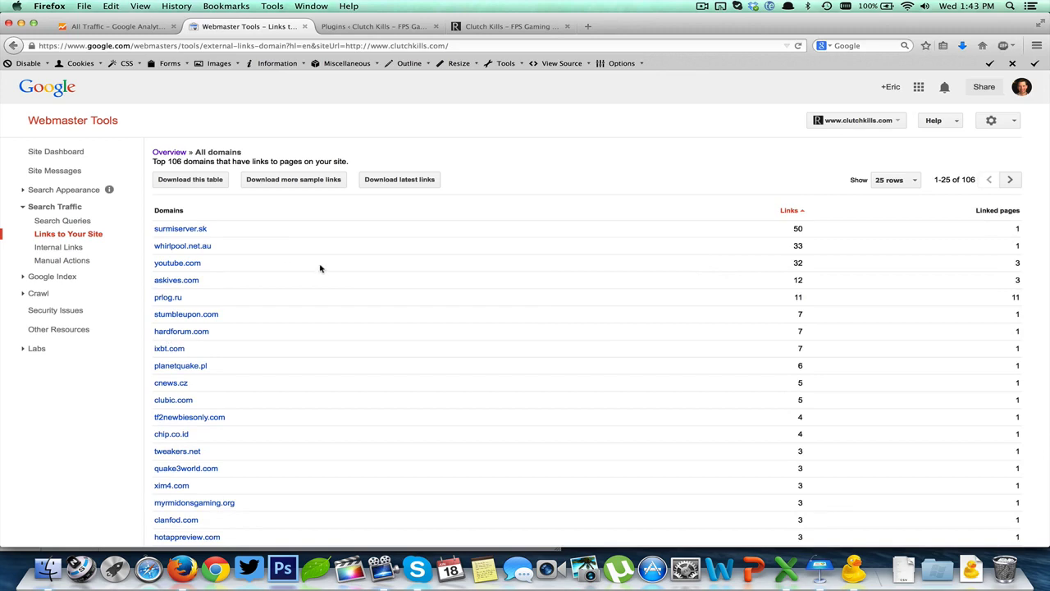
{"action": "left_click", "coordinate": [412, 180]}
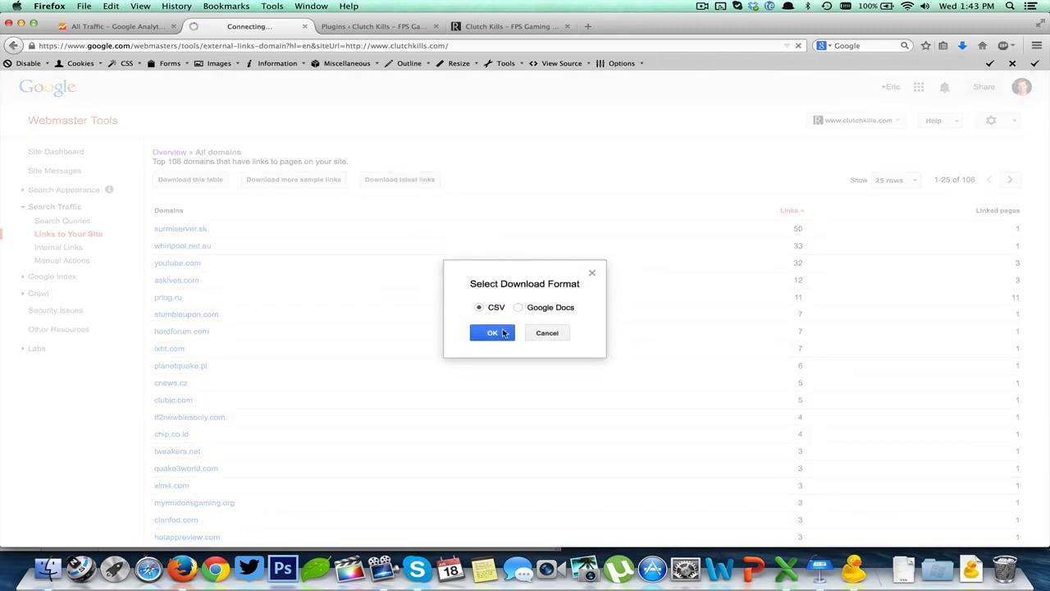
{"action": "left_click", "coordinate": [547, 332]}
Step: Switch to Excel with the external sample links CSV and widen its window to fully show the First discovered column
{"action": "left_click", "coordinate": [783, 579]}
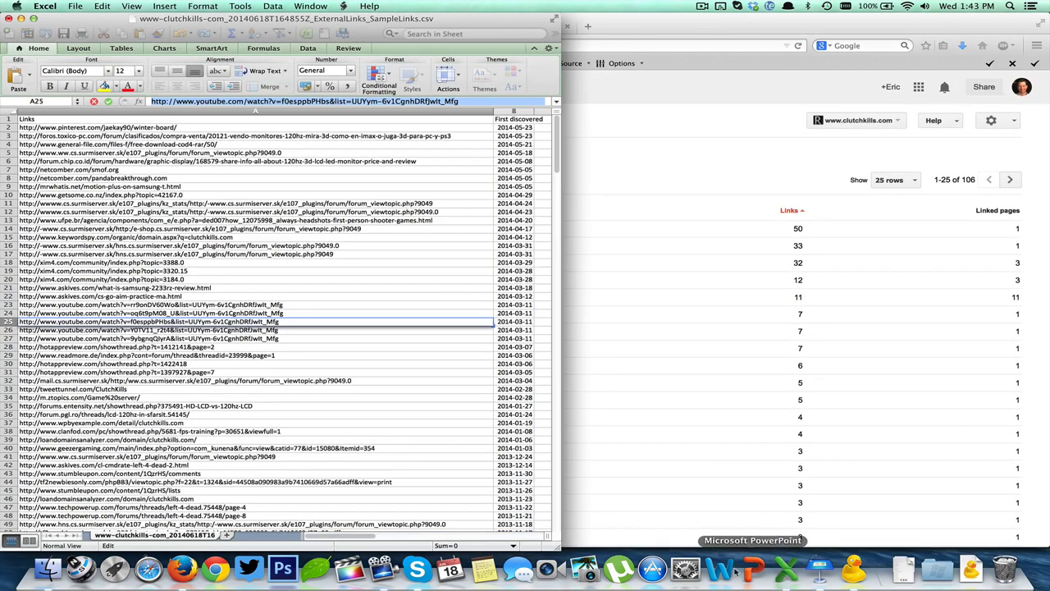
{"action": "left_click_drag", "start_coordinate": [562, 181], "coordinate": [648, 178]}
{"action": "left_click", "coordinate": [512, 129]}
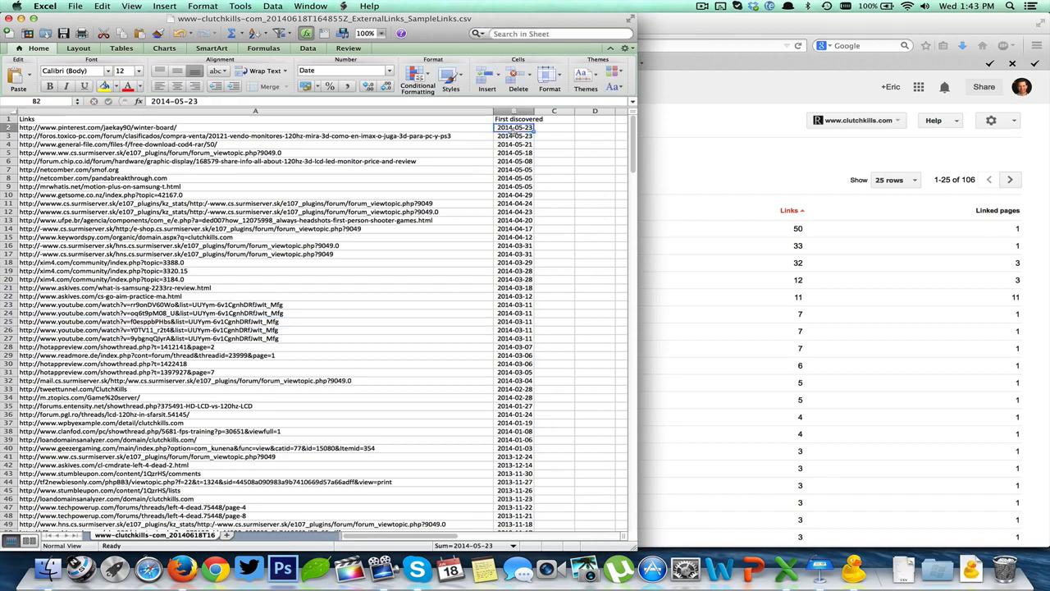
Step: Go through the First discovered dates of the backlinks from the top of the column to row 15
{"action": "left_click", "coordinate": [518, 137]}
{"action": "key", "text": "Down"}
{"action": "key", "text": "Up"}
{"action": "key", "text": "Up"}
{"action": "key", "text": "Up"}
{"action": "key", "text": "Down"}
{"action": "key", "text": "Down"}
{"action": "key", "text": "Down"}
{"action": "key", "text": "Down"}
{"action": "key", "text": "Down"}
{"action": "key", "text": "Down"}
{"action": "key", "text": "Down"}
{"action": "key", "text": "Down"}
{"action": "key", "text": "Down"}
{"action": "key", "text": "Down"}
{"action": "key", "text": "Down"}
{"action": "key", "text": "Down"}
{"action": "key", "text": "Down"}
{"action": "key", "text": "Down"}
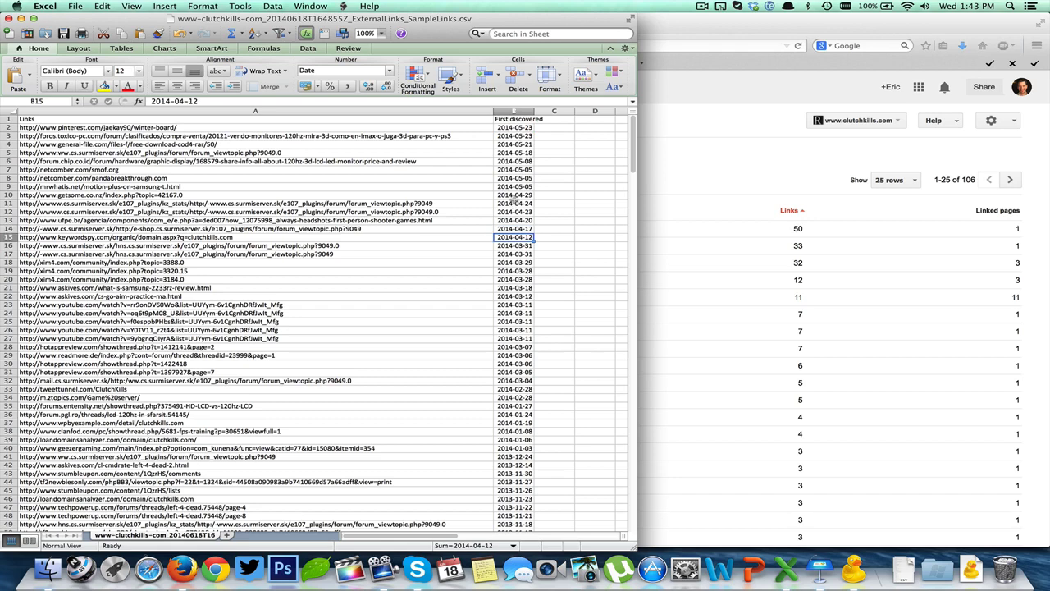
Step: Compare the first backlink in row 2 with its First discovered date
{"action": "left_click", "coordinate": [521, 129]}
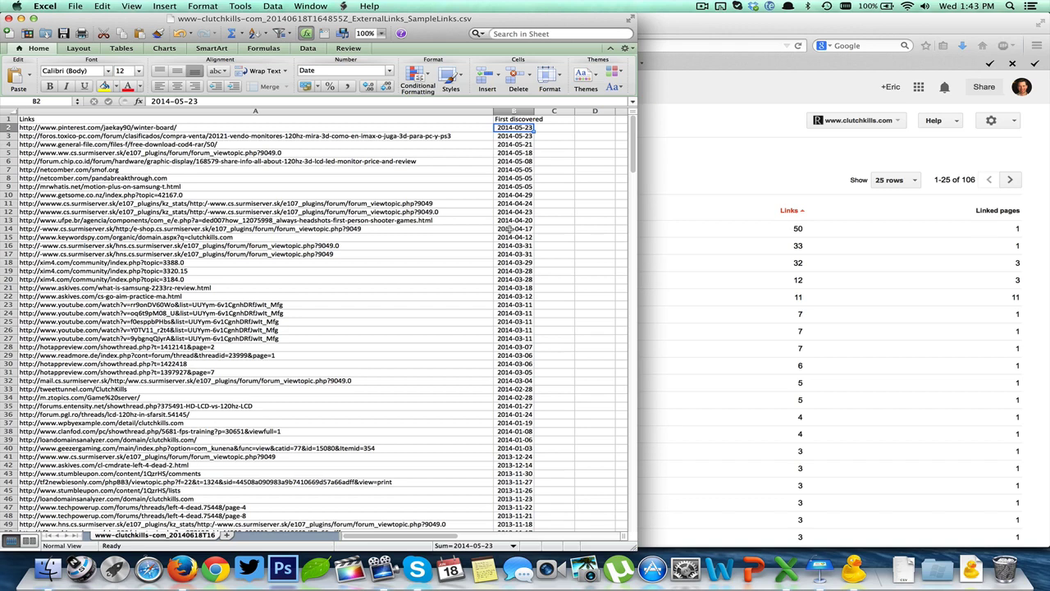
{"action": "key", "text": "Left"}
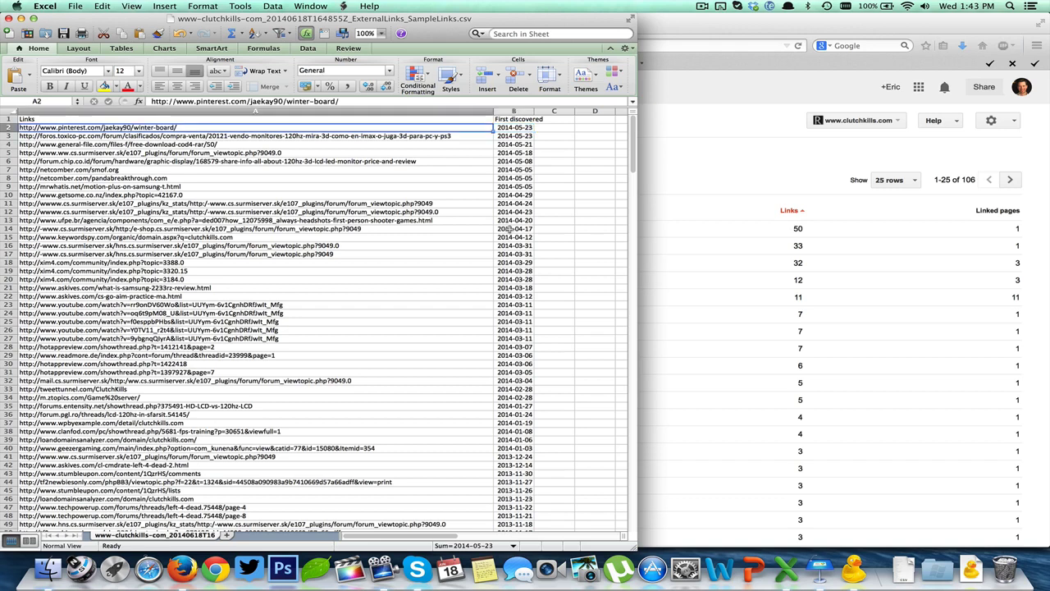
{"action": "key", "text": "Right"}
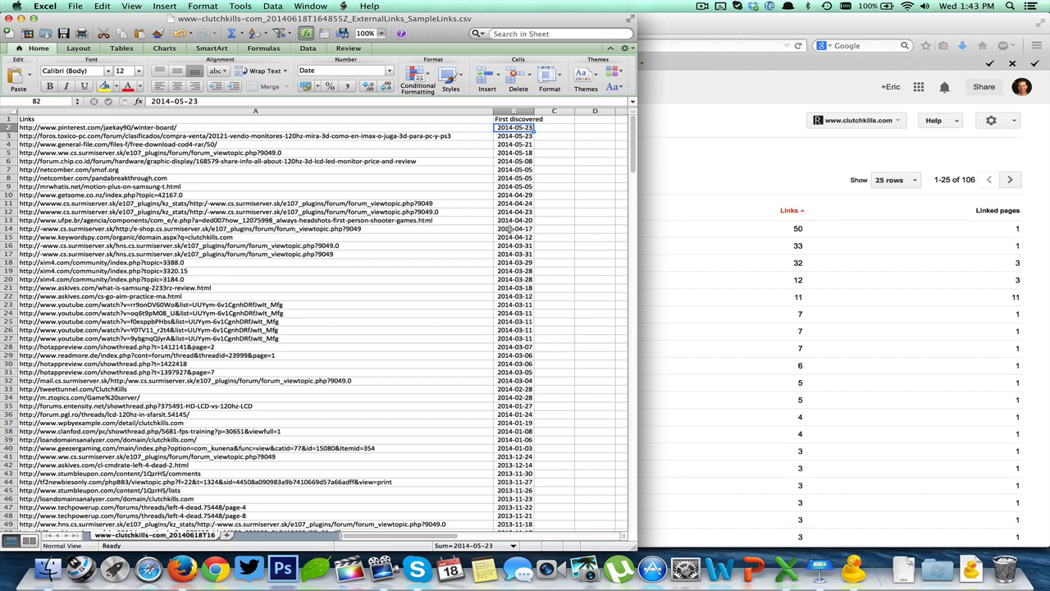
{"action": "key", "text": "Left"}
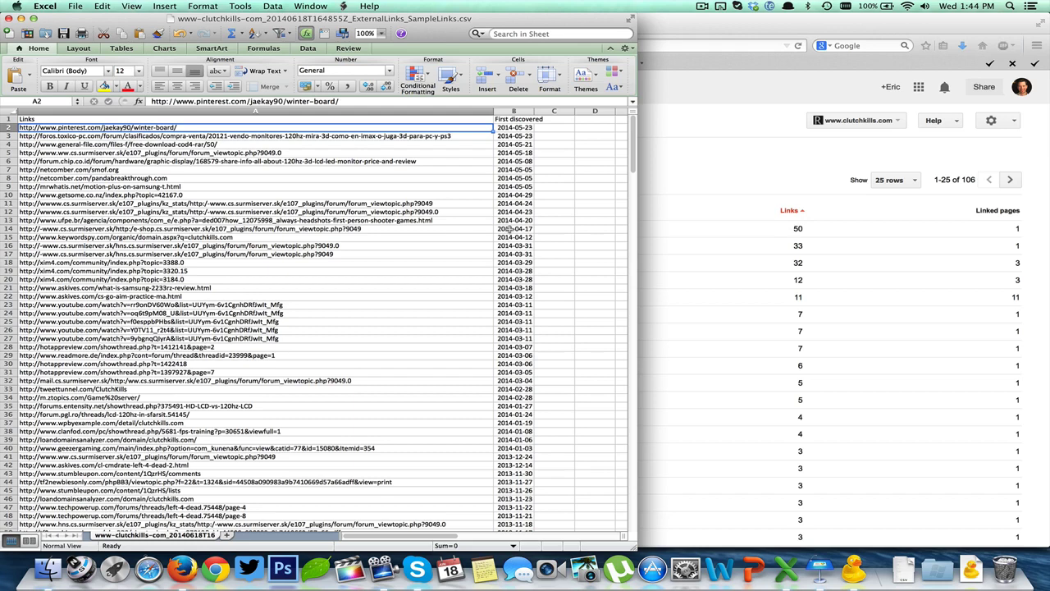
Step: Step through the First discovered dates down to row 16 and back up, ending on the first backlink
{"action": "key", "text": "Tab"}
{"action": "key", "text": "Down"}
{"action": "key", "text": "Down"}
{"action": "key", "text": "Down"}
{"action": "key", "text": "Down"}
{"action": "key", "text": "Down"}
{"action": "key", "text": "Down"}
{"action": "key", "text": "Down"}
{"action": "key", "text": "Down"}
{"action": "key", "text": "Down"}
{"action": "key", "text": "Down"}
{"action": "key", "text": "Down"}
{"action": "key", "text": "Down"}
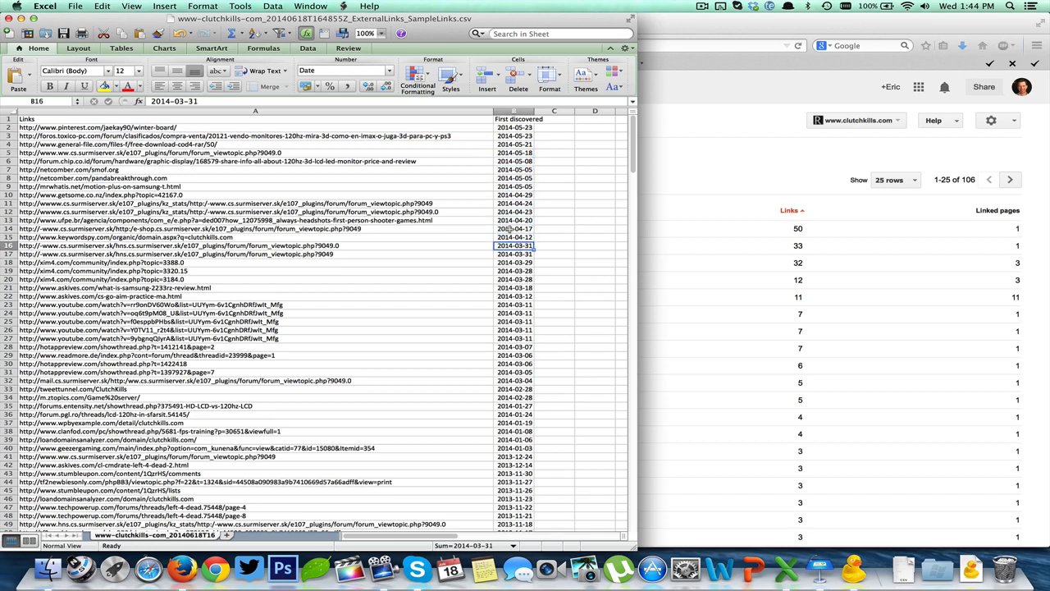
{"action": "key", "text": "Up"}
{"action": "key", "text": "Up"}
{"action": "key", "text": "Up"}
{"action": "key", "text": "Up"}
{"action": "key", "text": "Up"}
{"action": "key", "text": "Up"}
{"action": "key", "text": "Up"}
{"action": "key", "text": "Up"}
{"action": "key", "text": "Up"}
{"action": "key", "text": "Up"}
{"action": "key", "text": "Up"}
{"action": "key", "text": "Up"}
{"action": "key", "text": "Up"}
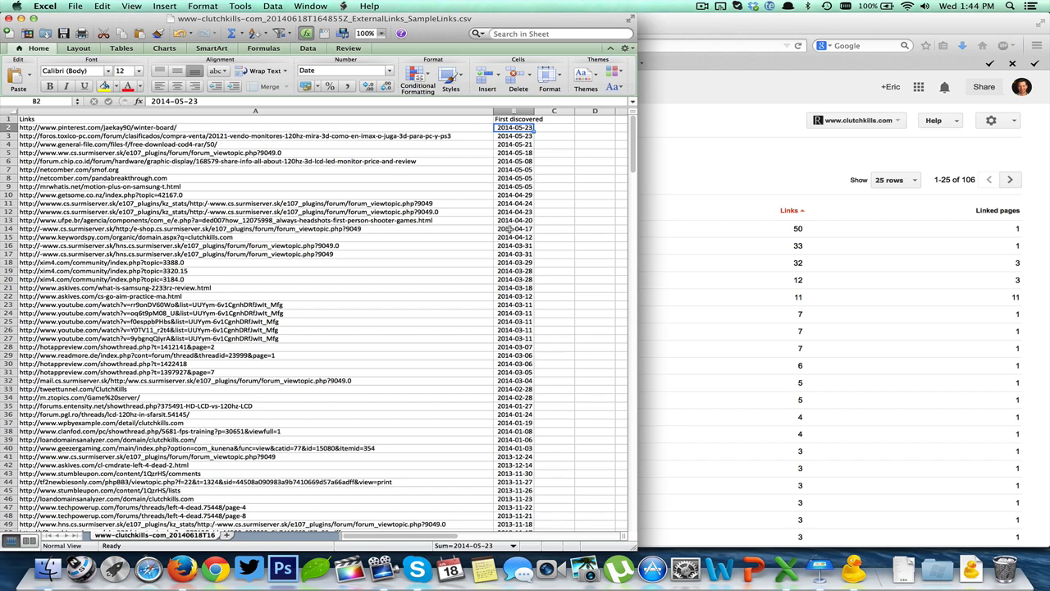
{"action": "key", "text": "Left"}
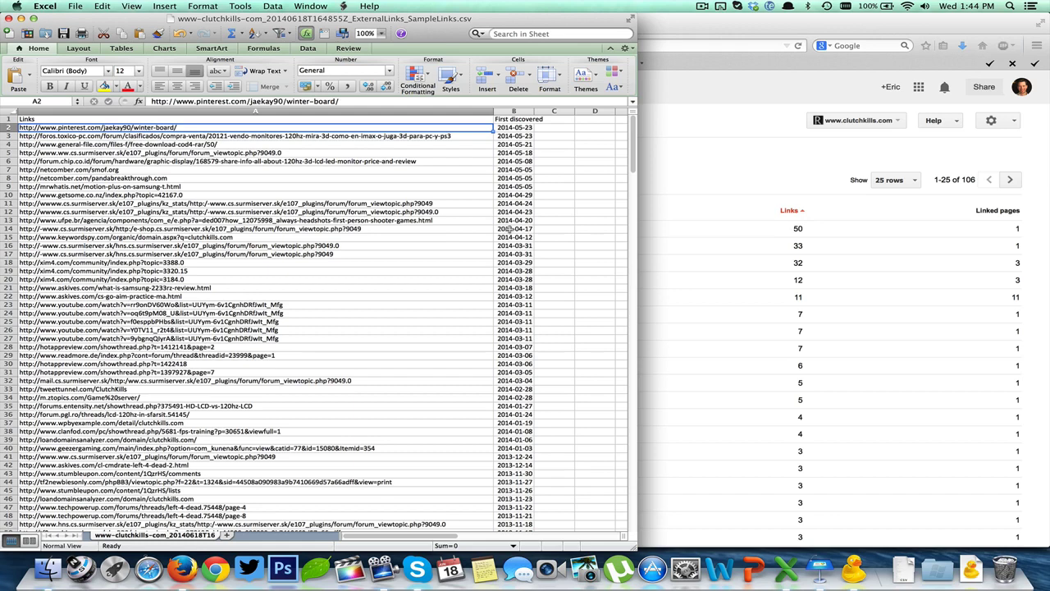
Step: Return to Webmaster Tools in Firefox and check the HTML Improvements report under Search Appearance
{"action": "left_click", "coordinate": [800, 159]}
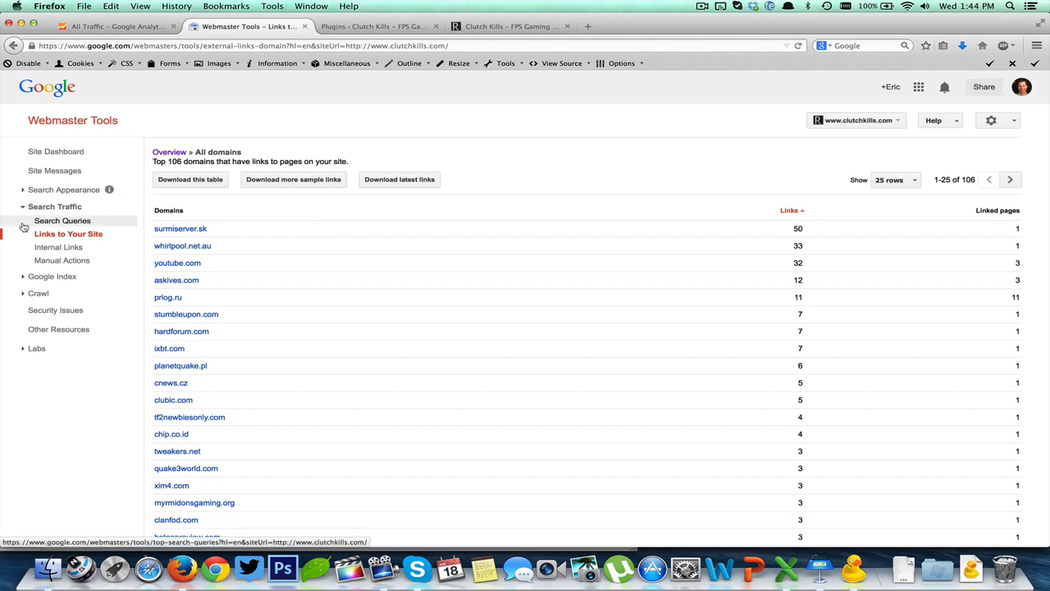
{"action": "left_click", "coordinate": [33, 189]}
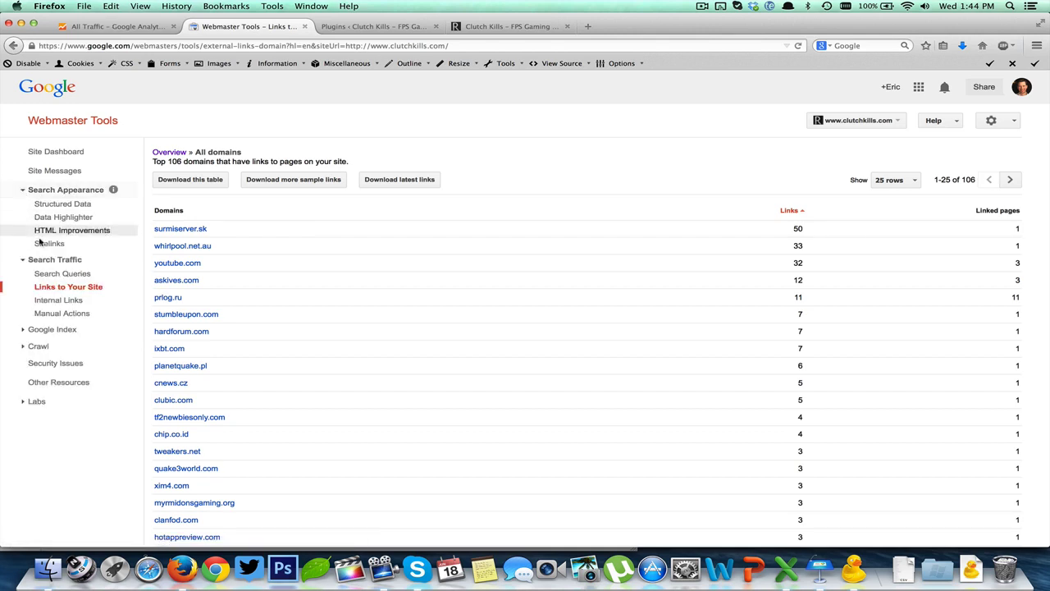
{"action": "left_click", "coordinate": [66, 233]}
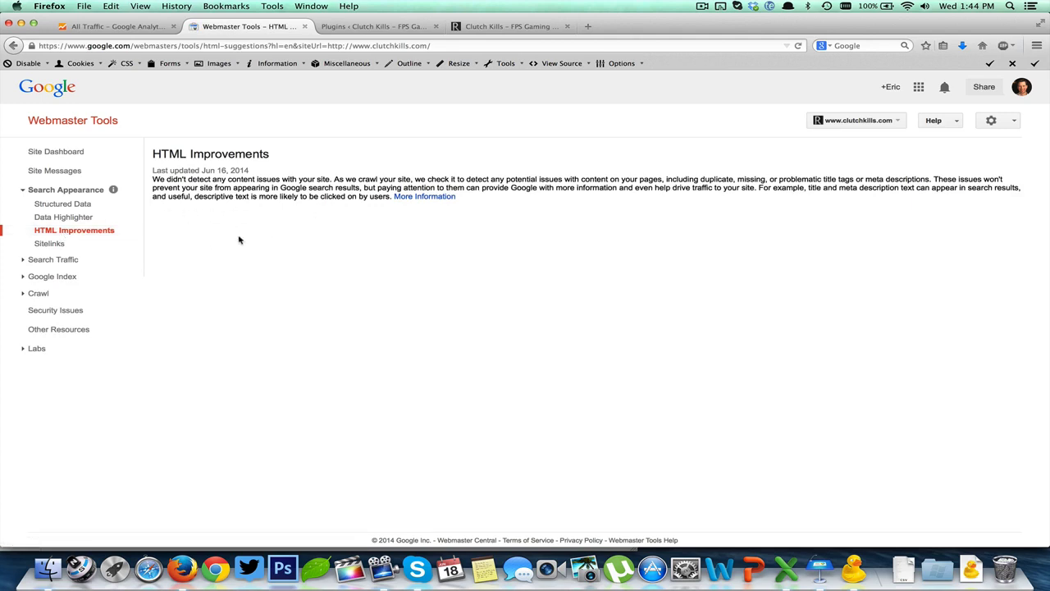
Step: Return to Google Analytics, open the Landing Pages report under Site Content and review its table of pages
{"action": "left_click", "coordinate": [125, 27]}
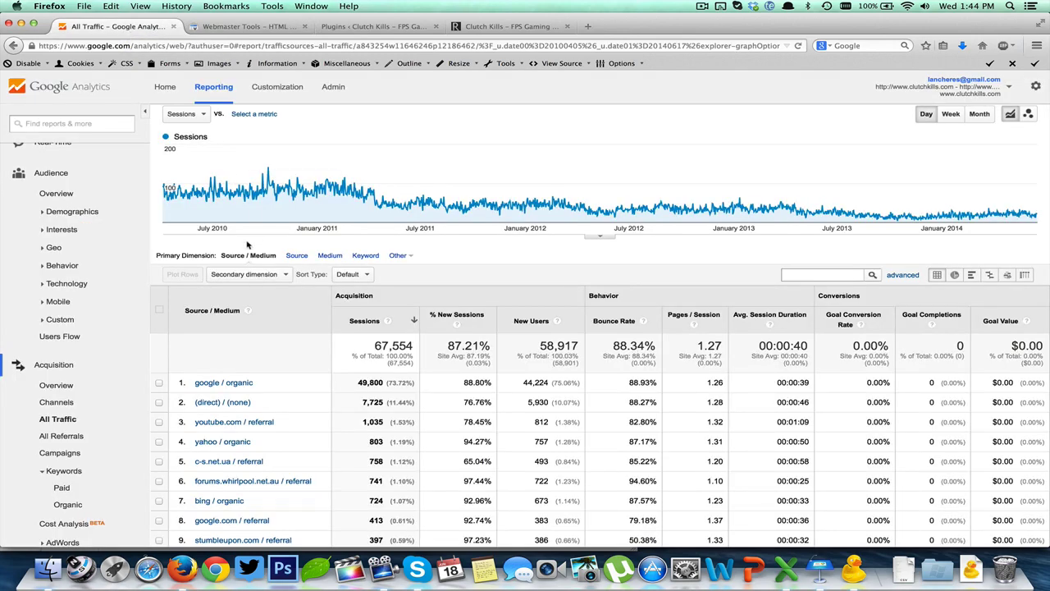
{"action": "scroll", "coordinate": [241, 326], "scroll_direction": "down", "scroll_amount": 1}
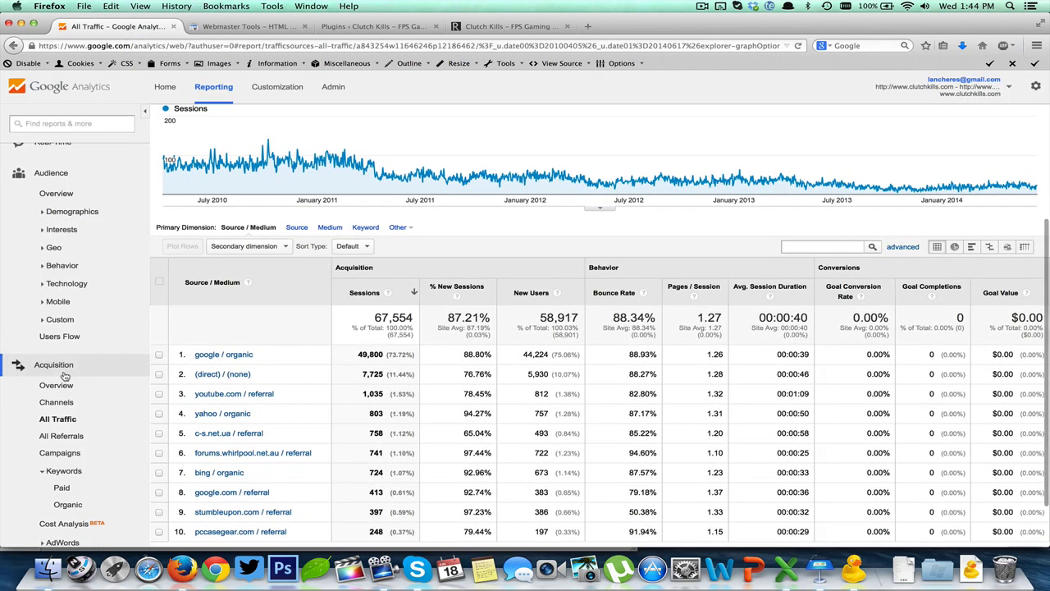
{"action": "scroll", "coordinate": [66, 370], "scroll_direction": "down", "scroll_amount": 5}
{"action": "scroll", "coordinate": [59, 443], "scroll_direction": "down", "scroll_amount": 3}
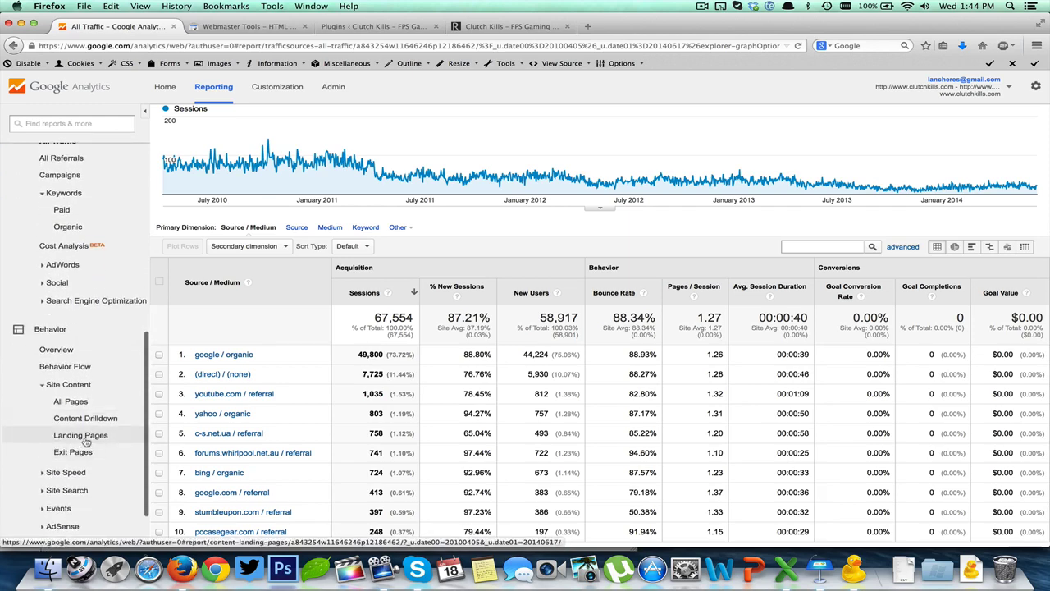
{"action": "left_click", "coordinate": [84, 440]}
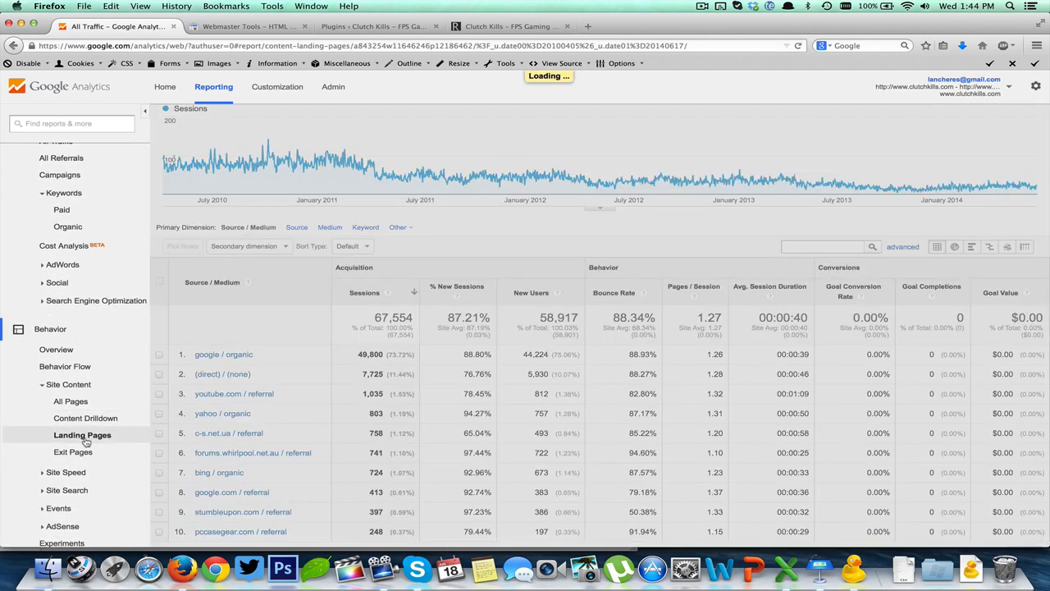
{"action": "scroll", "coordinate": [342, 399], "scroll_direction": "down", "scroll_amount": 5}
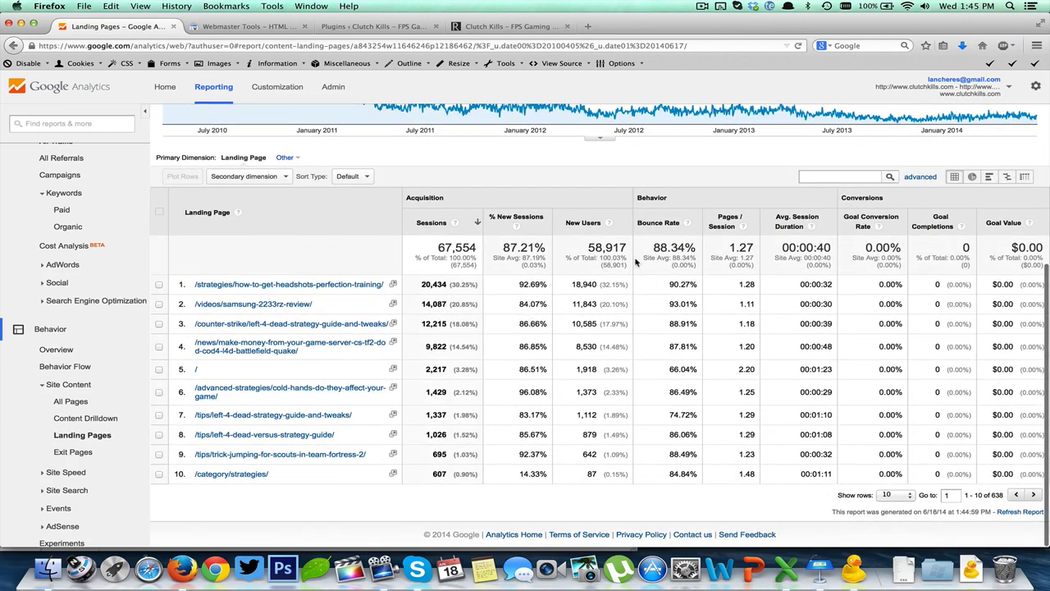
Step: Examine the site's overall Bounce Rate in the summary row of the Landing Pages table
{"action": "left_click_drag", "start_coordinate": [650, 245], "coordinate": [703, 248]}
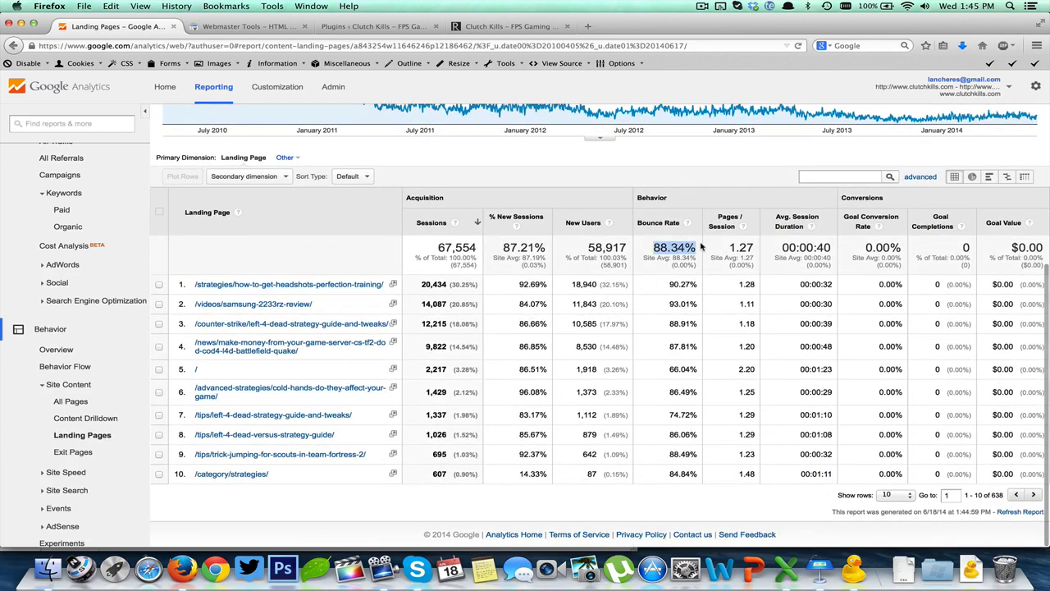
{"action": "left_click", "coordinate": [655, 247]}
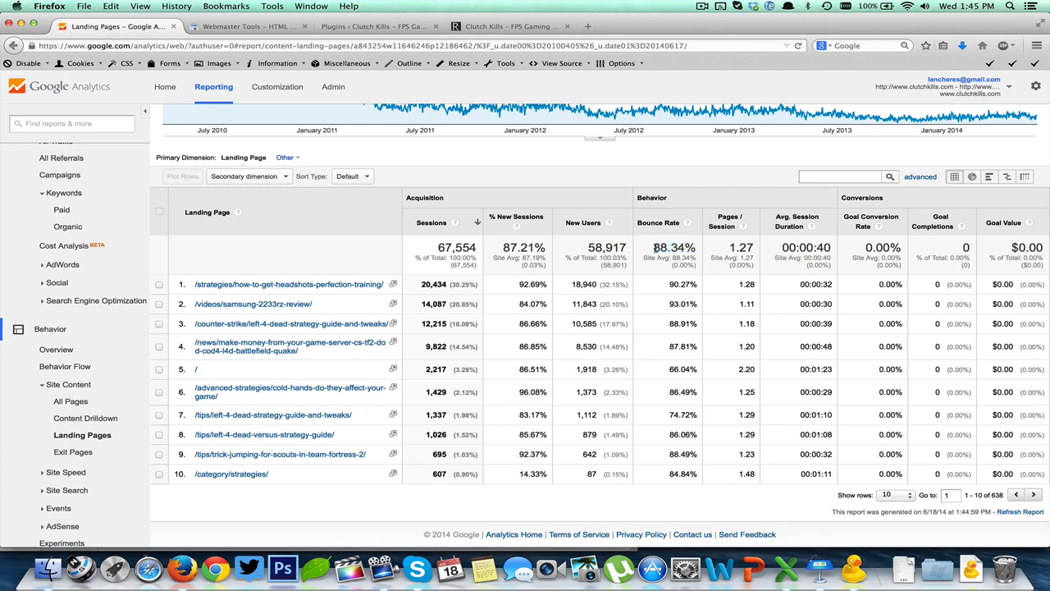
{"action": "left_click_drag", "start_coordinate": [655, 247], "coordinate": [696, 248]}
{"action": "scroll", "coordinate": [696, 248], "scroll_direction": "up", "scroll_amount": 2}
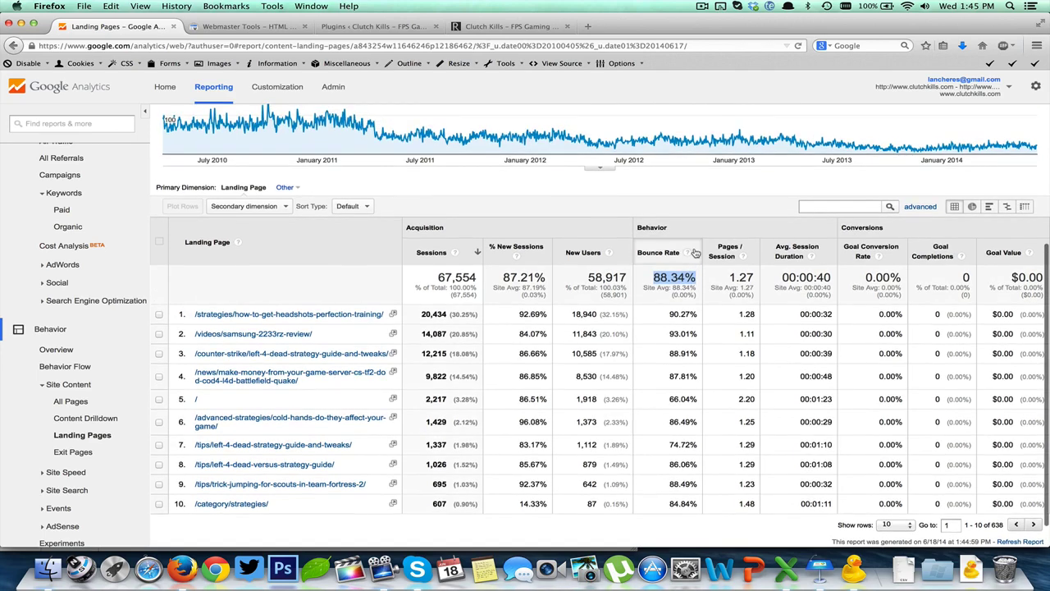
{"action": "left_click", "coordinate": [654, 278]}
{"action": "left_click_drag", "start_coordinate": [655, 278], "coordinate": [700, 279]}
{"action": "left_click", "coordinate": [700, 279]}
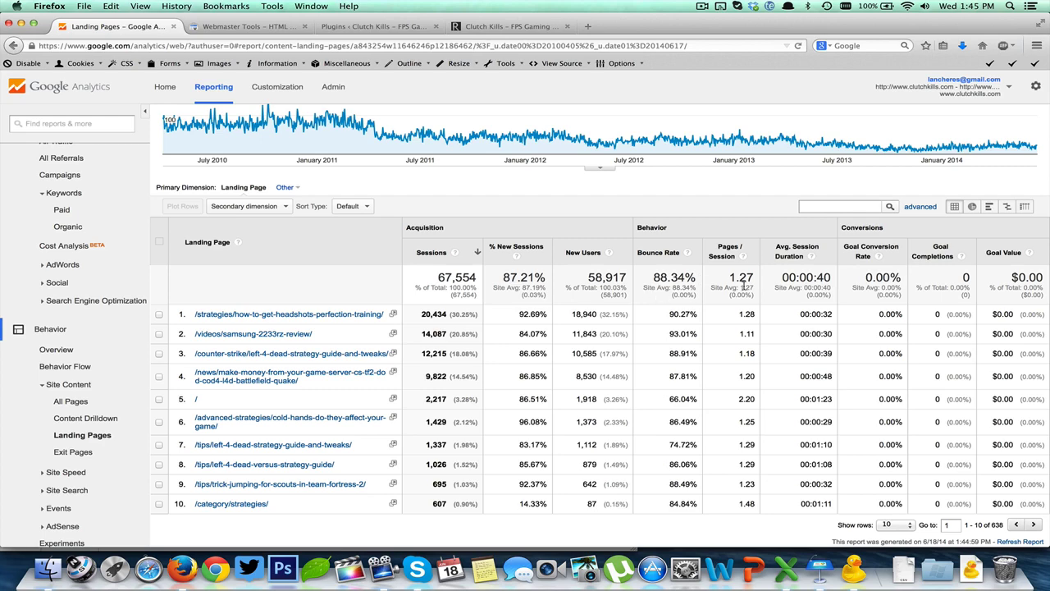
Step: Examine the overall Avg. Session Duration and Pages / Session figures, comparing them with the Bounce Rate in the summary row
{"action": "left_click_drag", "start_coordinate": [778, 283], "coordinate": [835, 279]}
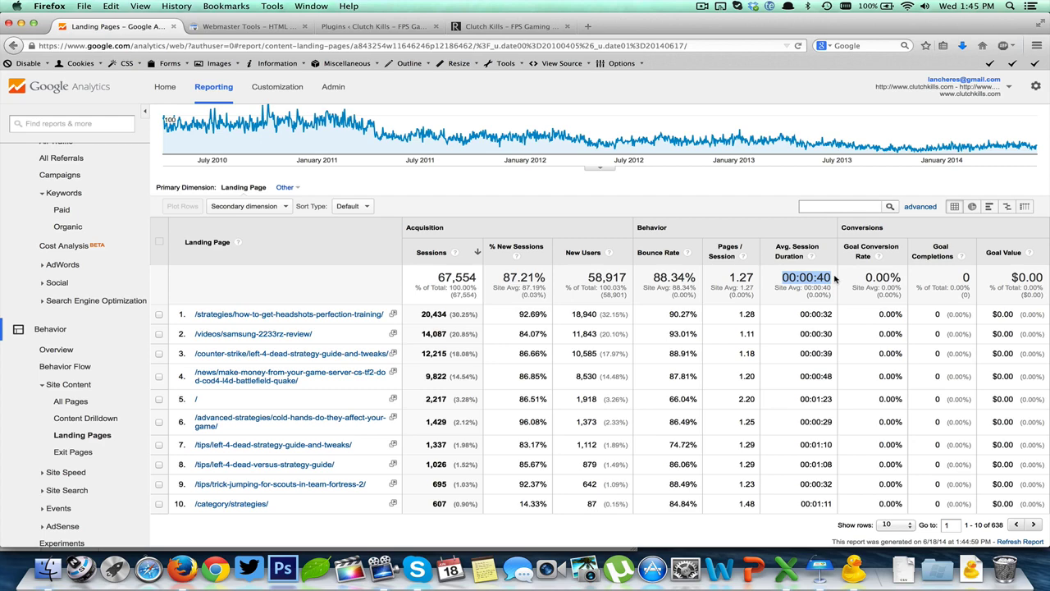
{"action": "left_click", "coordinate": [835, 278]}
{"action": "left_click_drag", "start_coordinate": [835, 278], "coordinate": [778, 279]}
{"action": "left_click", "coordinate": [778, 279]}
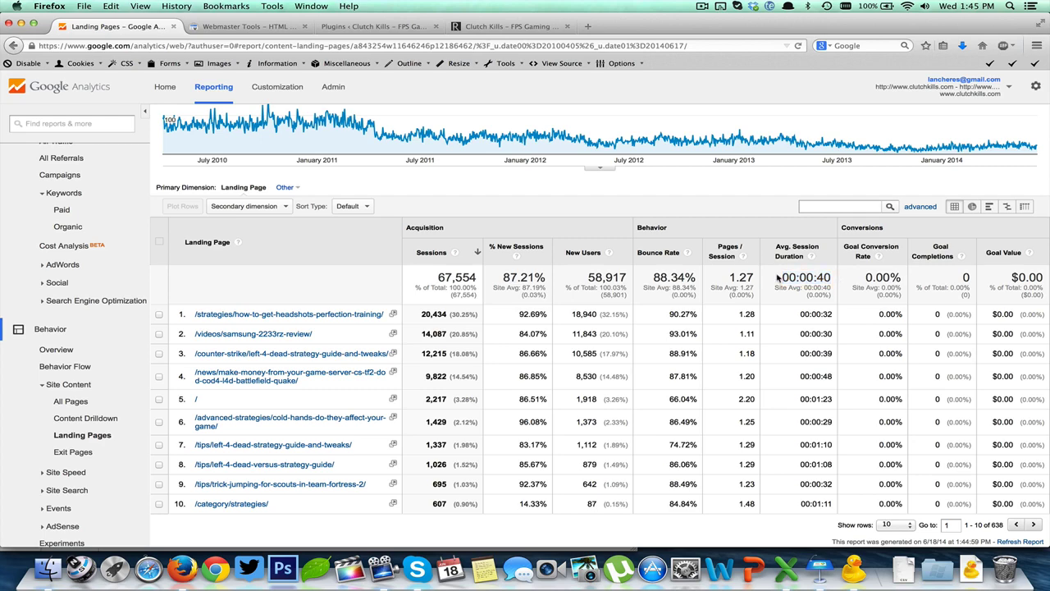
{"action": "left_click_drag", "start_coordinate": [729, 279], "coordinate": [746, 281]}
{"action": "left_click", "coordinate": [755, 281]}
{"action": "left_click_drag", "start_coordinate": [653, 281], "coordinate": [760, 281]}
{"action": "left_click_drag", "start_coordinate": [786, 280], "coordinate": [832, 279]}
{"action": "left_click", "coordinate": [832, 279]}
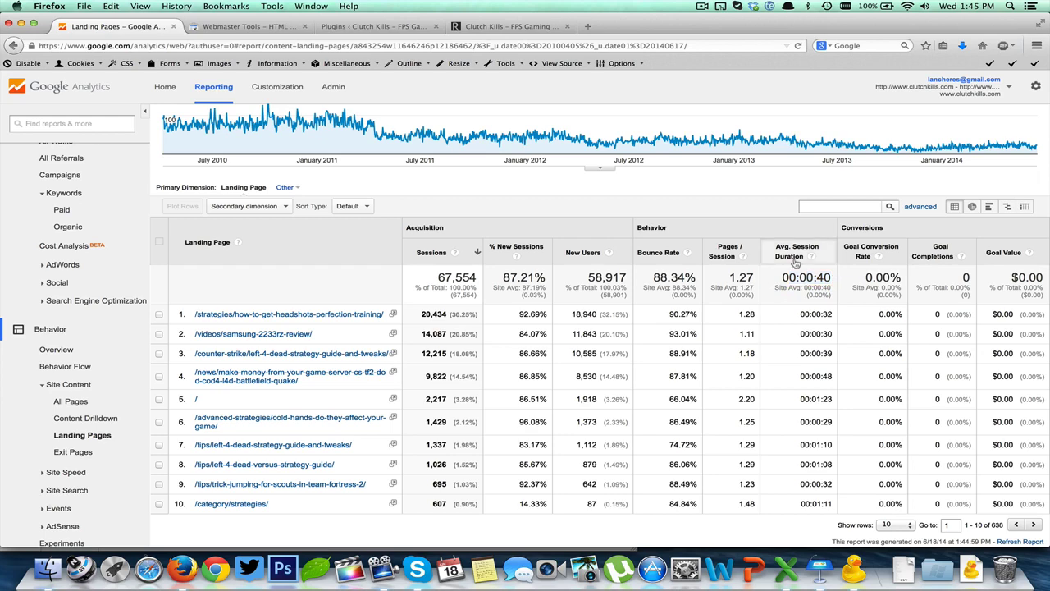
Step: Review the Sessions trend chart from 2010 to 2014 alongside the behavior metrics of the ten listed landing pages
{"action": "scroll", "coordinate": [794, 261], "scroll_direction": "up", "scroll_amount": 2}
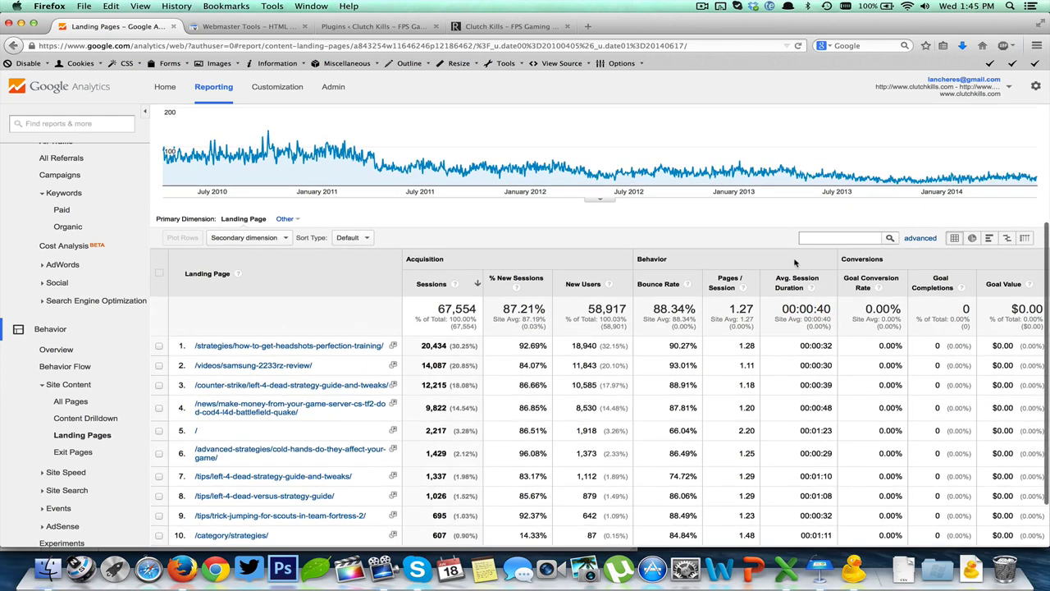
{"action": "scroll", "coordinate": [793, 261], "scroll_direction": "up", "scroll_amount": 4}
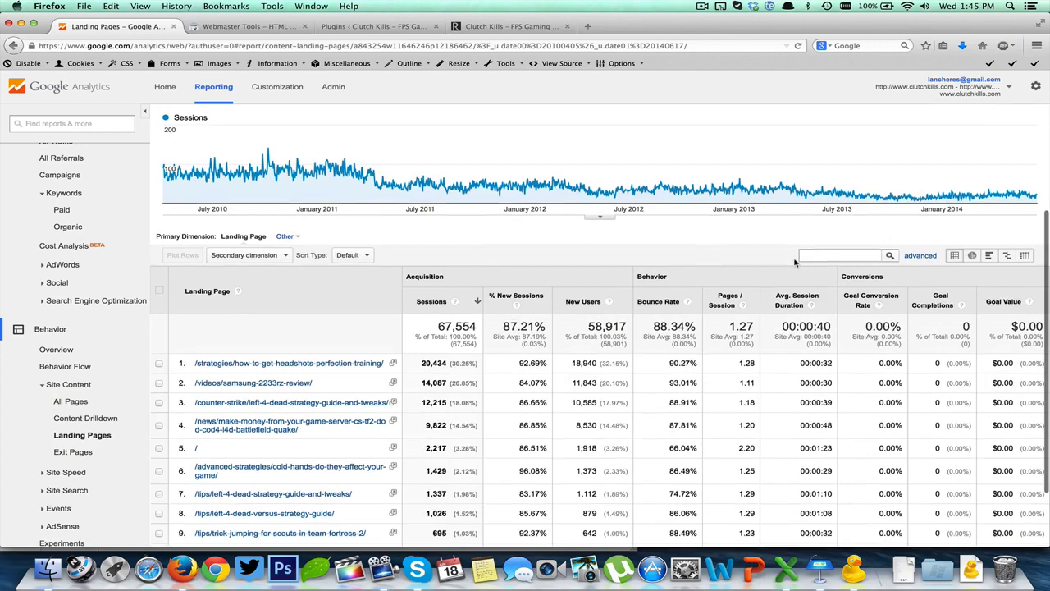
{"action": "scroll", "coordinate": [794, 262], "scroll_direction": "up", "scroll_amount": 7}
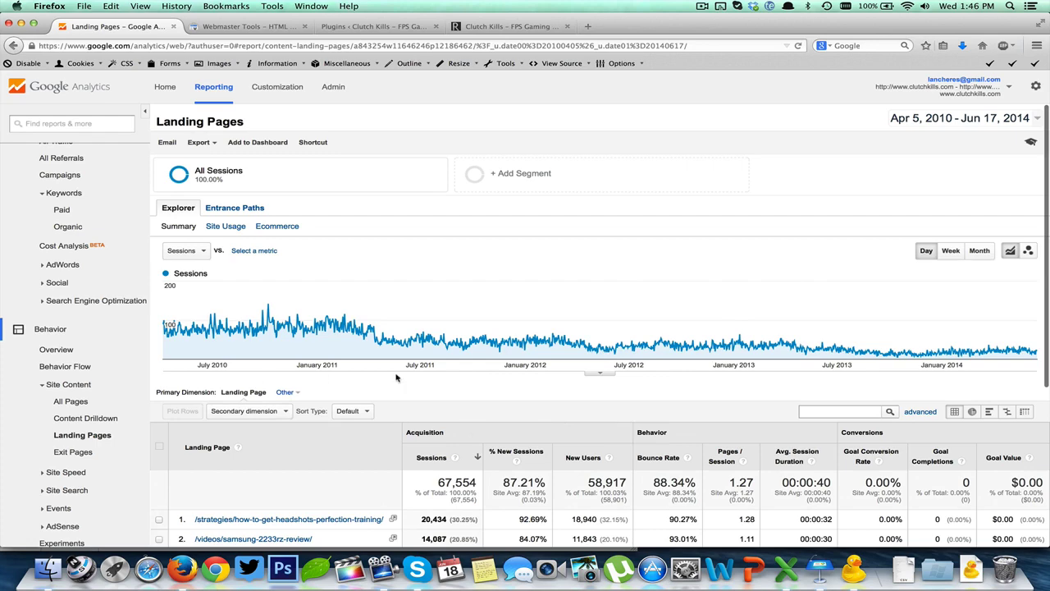
{"action": "scroll", "coordinate": [446, 442], "scroll_direction": "down", "scroll_amount": 10}
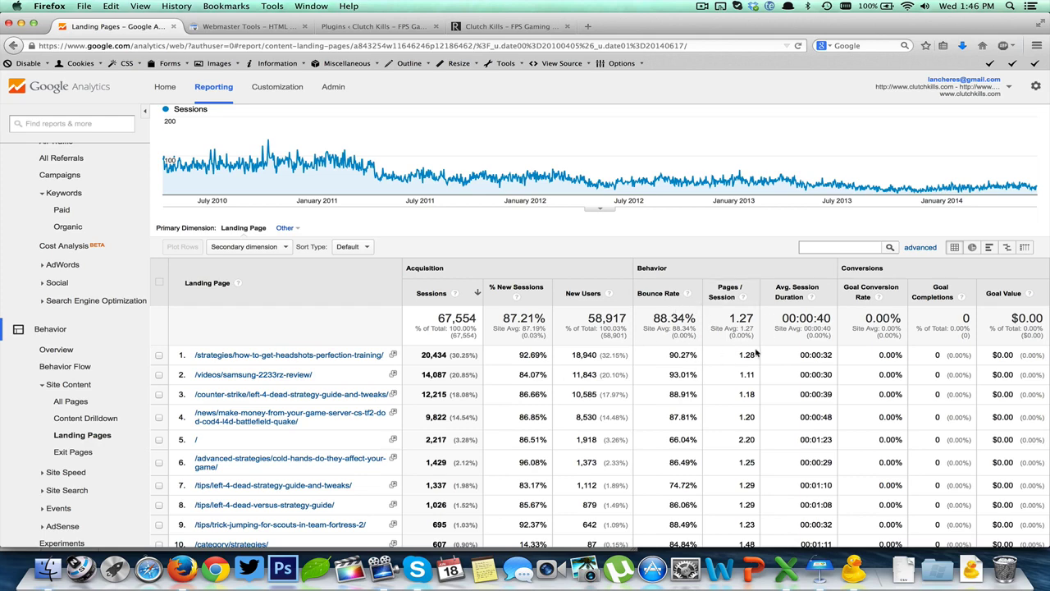
{"action": "scroll", "coordinate": [729, 363], "scroll_direction": "down", "scroll_amount": 2}
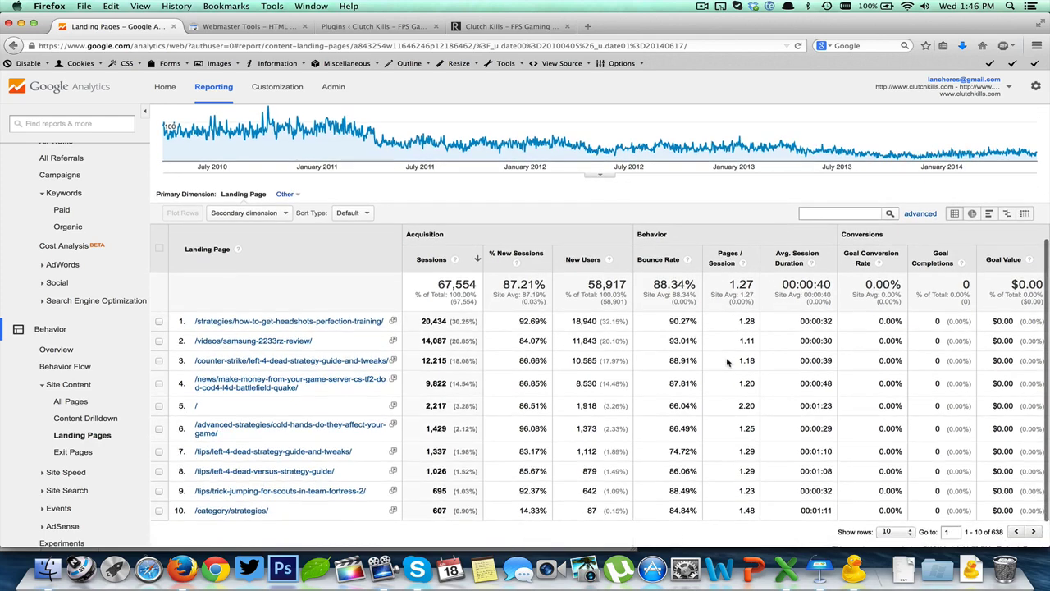
{"action": "scroll", "coordinate": [726, 362], "scroll_direction": "down", "scroll_amount": 2}
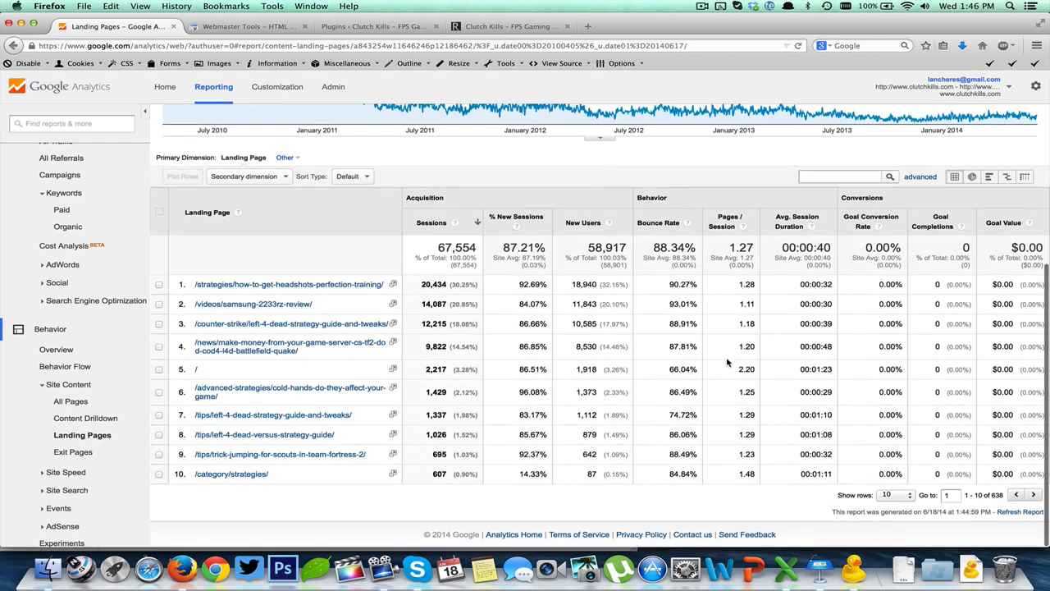
{"action": "scroll", "coordinate": [727, 362], "scroll_direction": "up", "scroll_amount": 2}
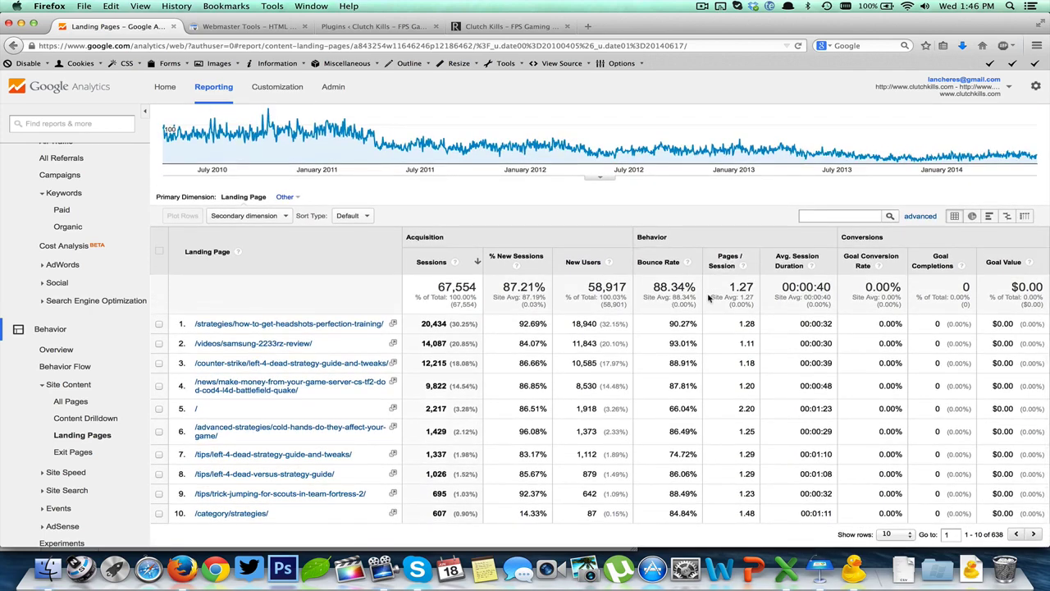
{"action": "scroll", "coordinate": [709, 297], "scroll_direction": "up", "scroll_amount": 2}
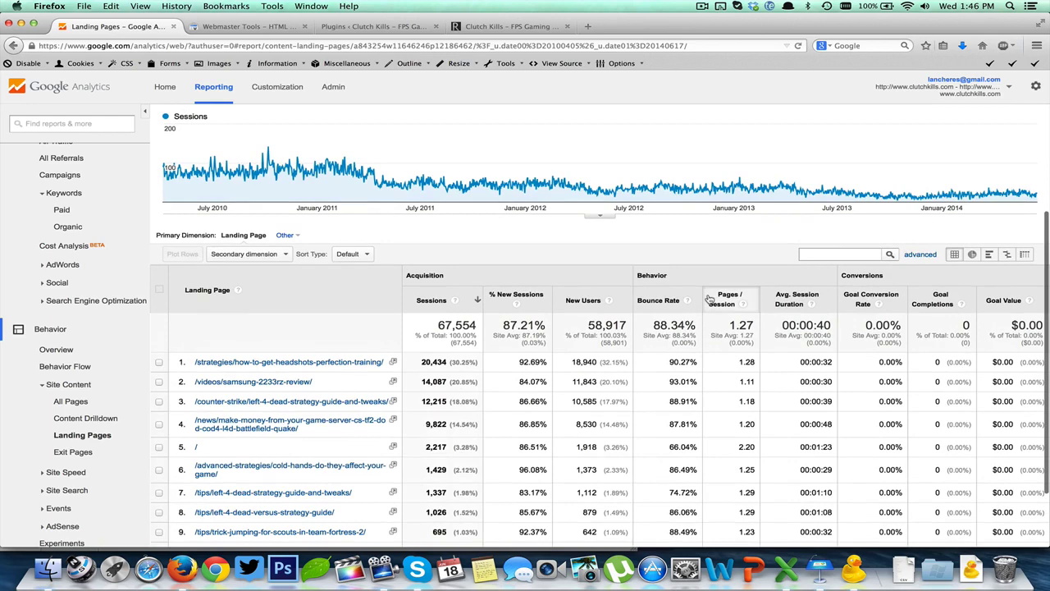